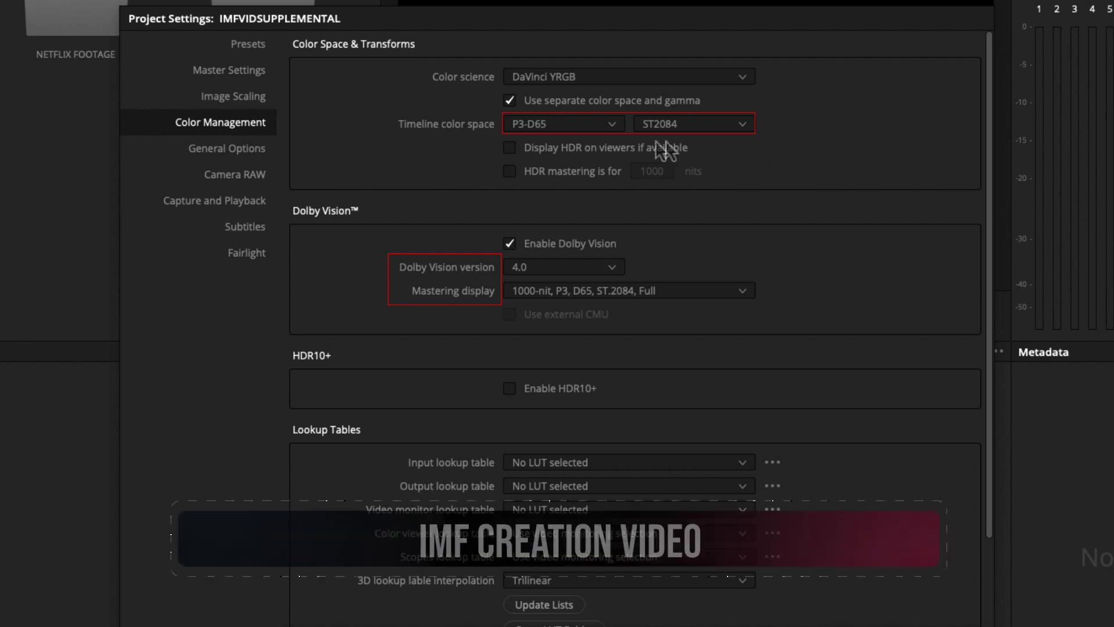
# Step: Check the Timeline color space and gamma dropdowns, leaving P3-D65 and ST2084 selected
pyautogui.click(611, 123)
pyautogui.click(610, 124)
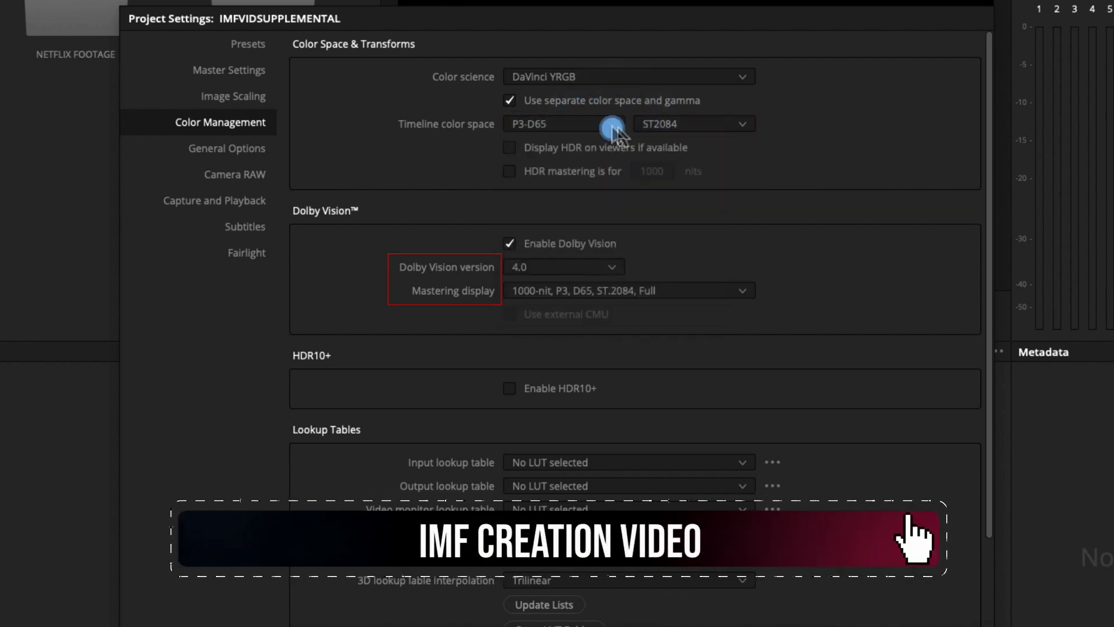
pyautogui.click(746, 122)
pyautogui.click(746, 120)
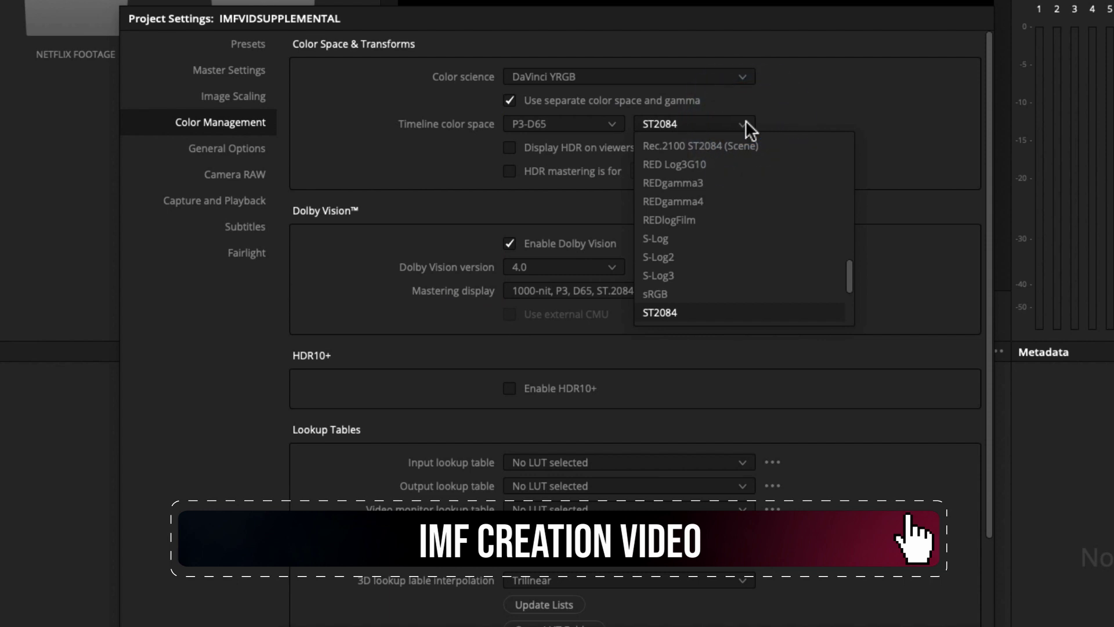
pyautogui.click(745, 120)
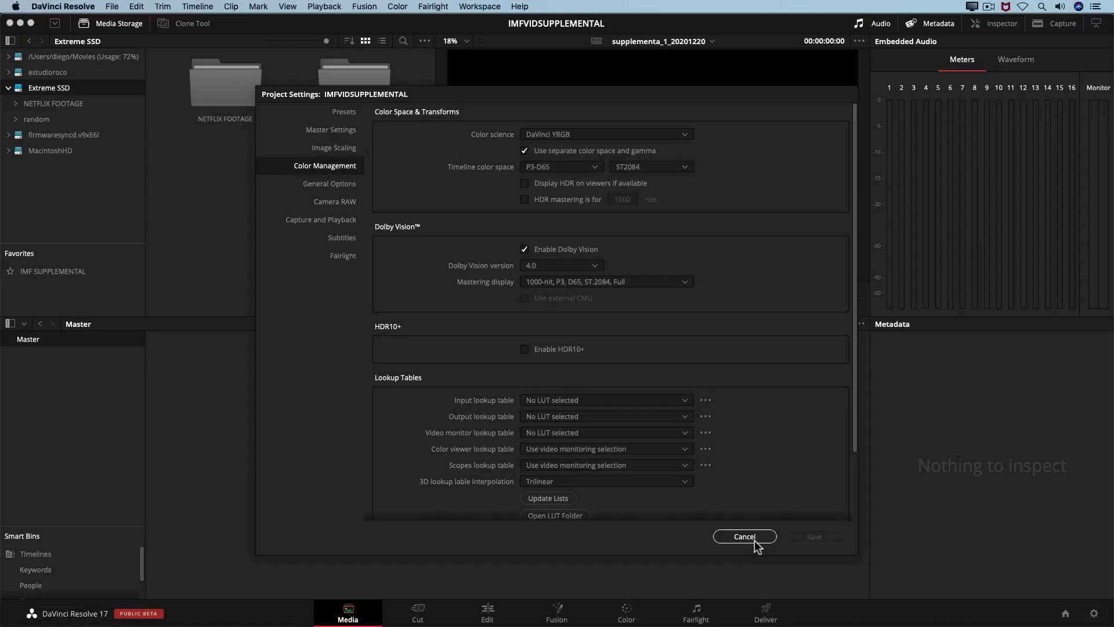
# Step: Cancel Project Settings and preview the Trainingvideos clip and both Meridian patches in IMF SUPPLEMENTAL
pyautogui.click(755, 537)
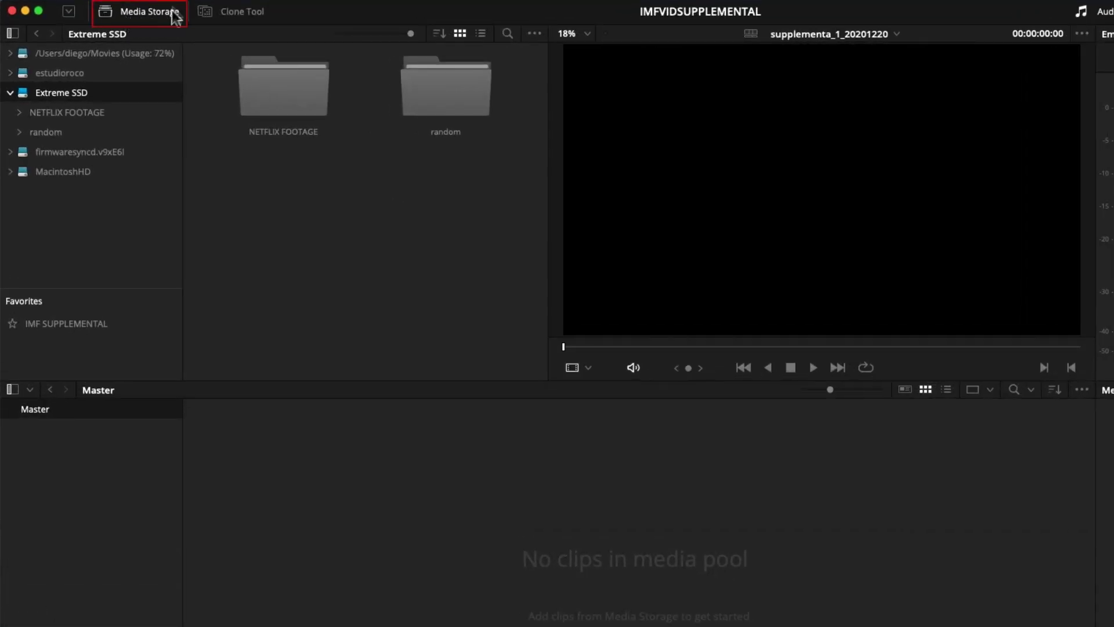
pyautogui.click(42, 118)
pyautogui.click(39, 113)
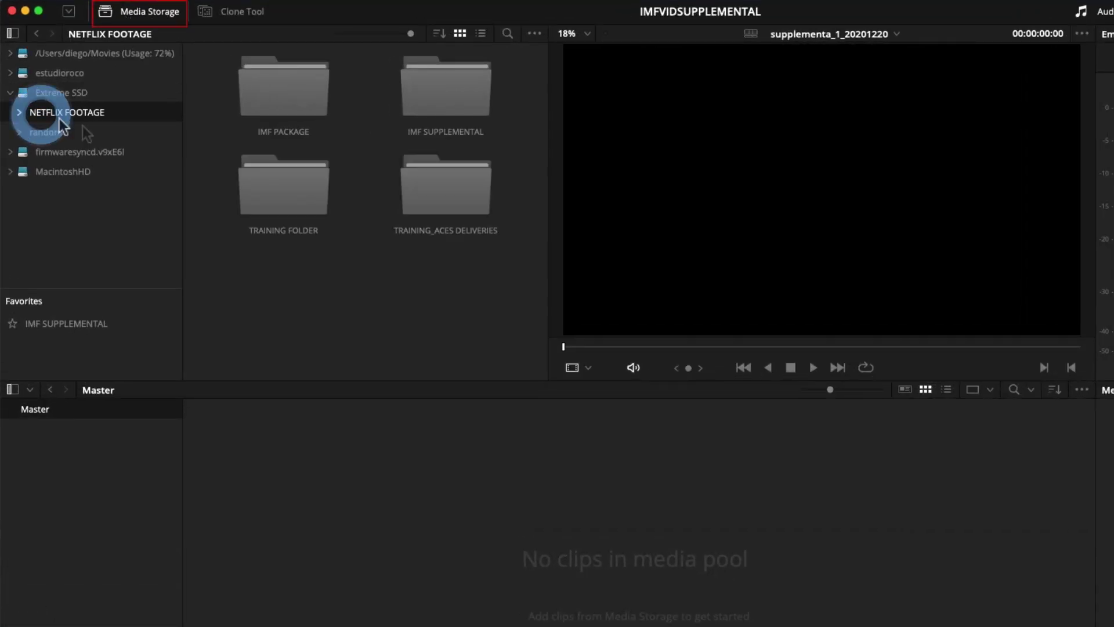
pyautogui.doubleClick(435, 103)
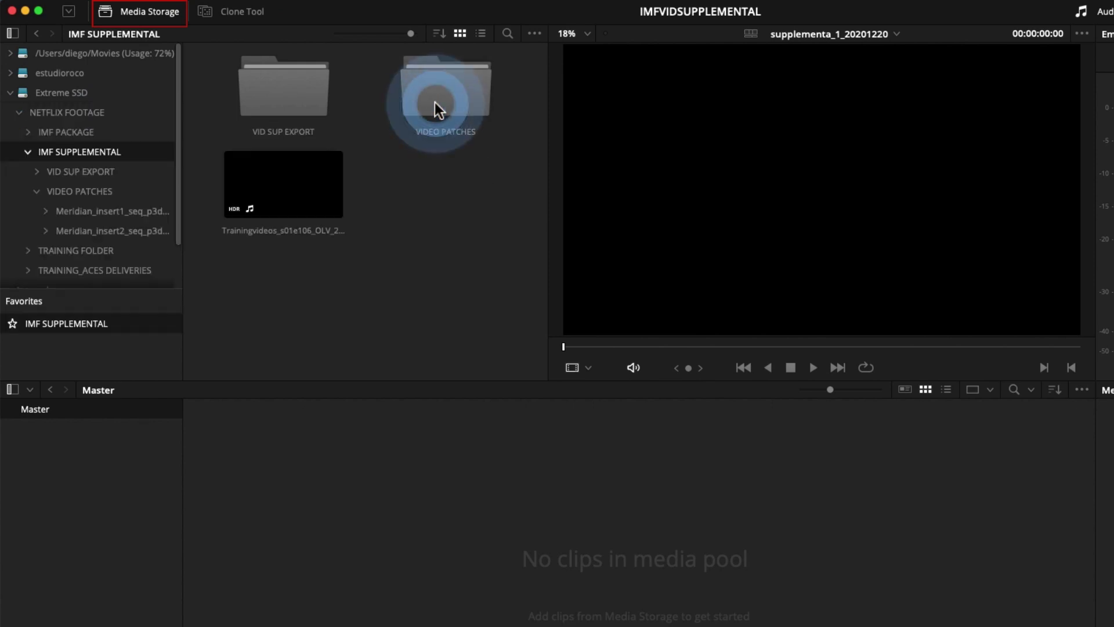
pyautogui.click(299, 192)
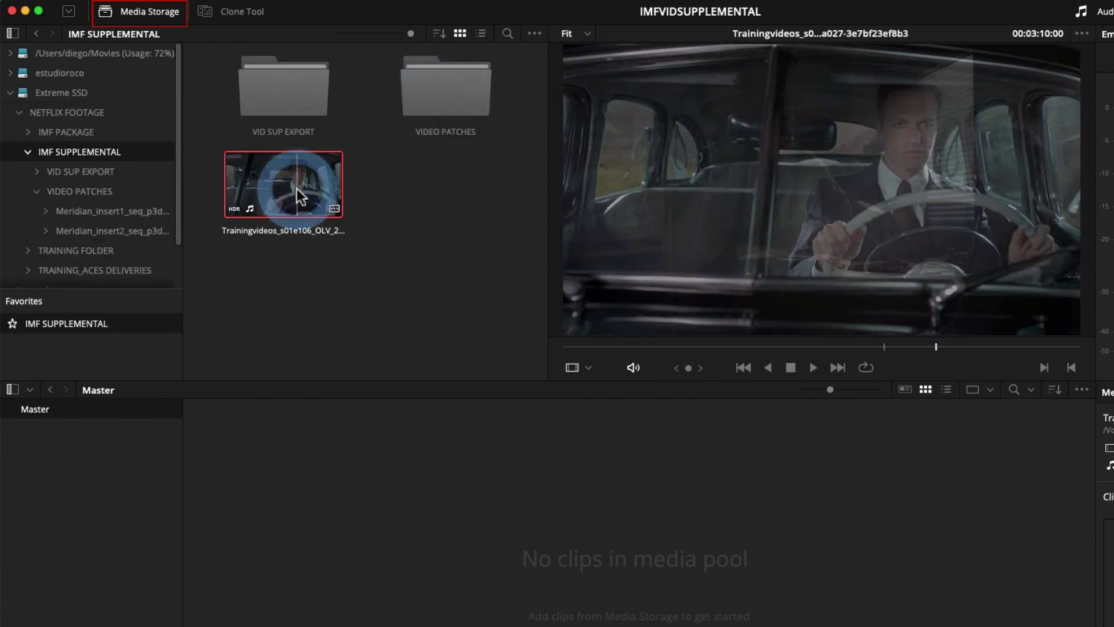
pyautogui.click(123, 211)
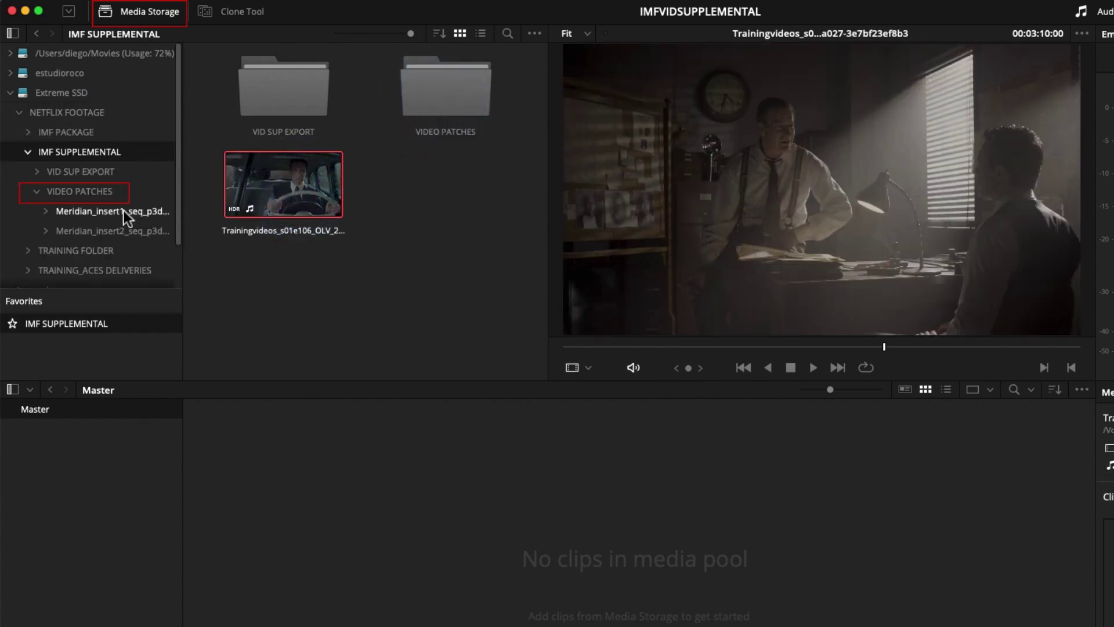
pyautogui.click(123, 225)
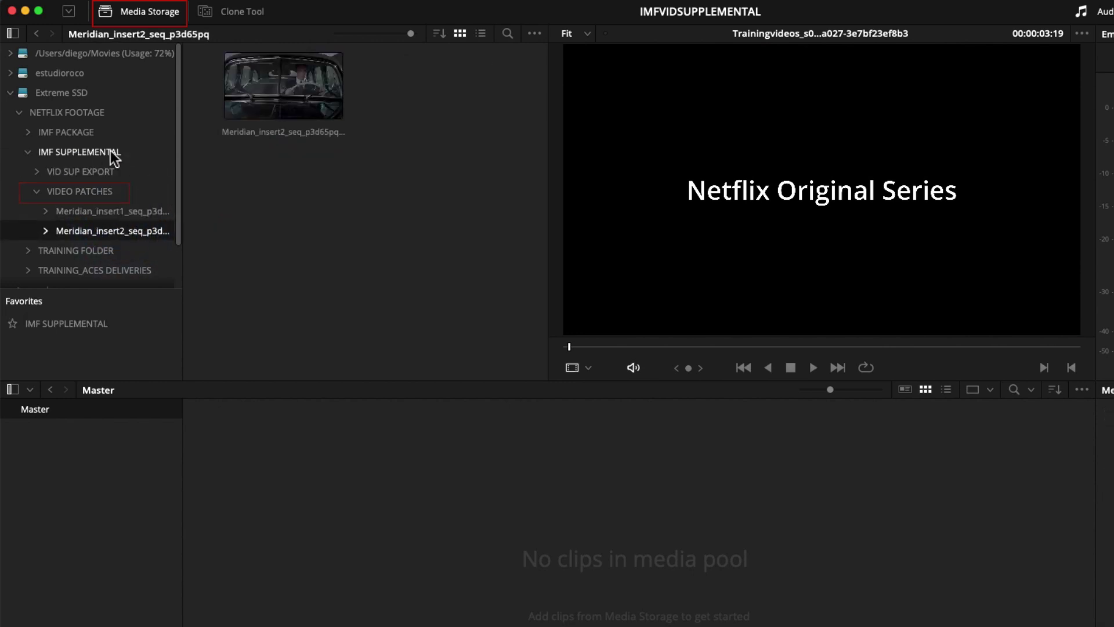
pyautogui.click(112, 151)
# Step: Add the Trainingvideos clip and the VIDEO PATCHES folder to the Master media pool
pyautogui.click(226, 152)
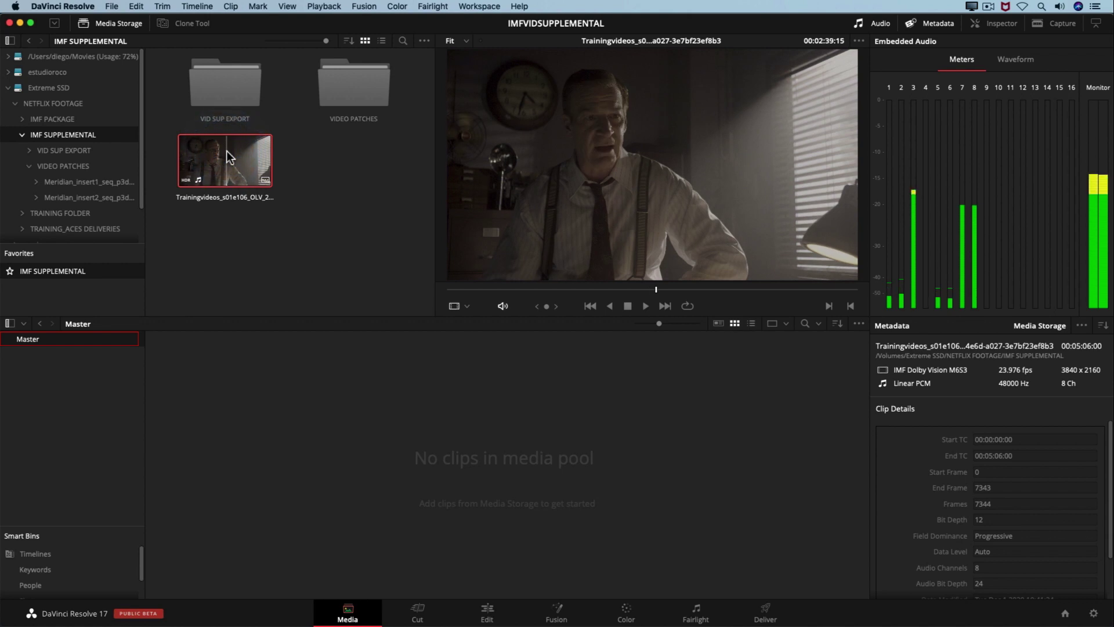
pyautogui.moveTo(226, 154); pyautogui.dragTo(90, 391)
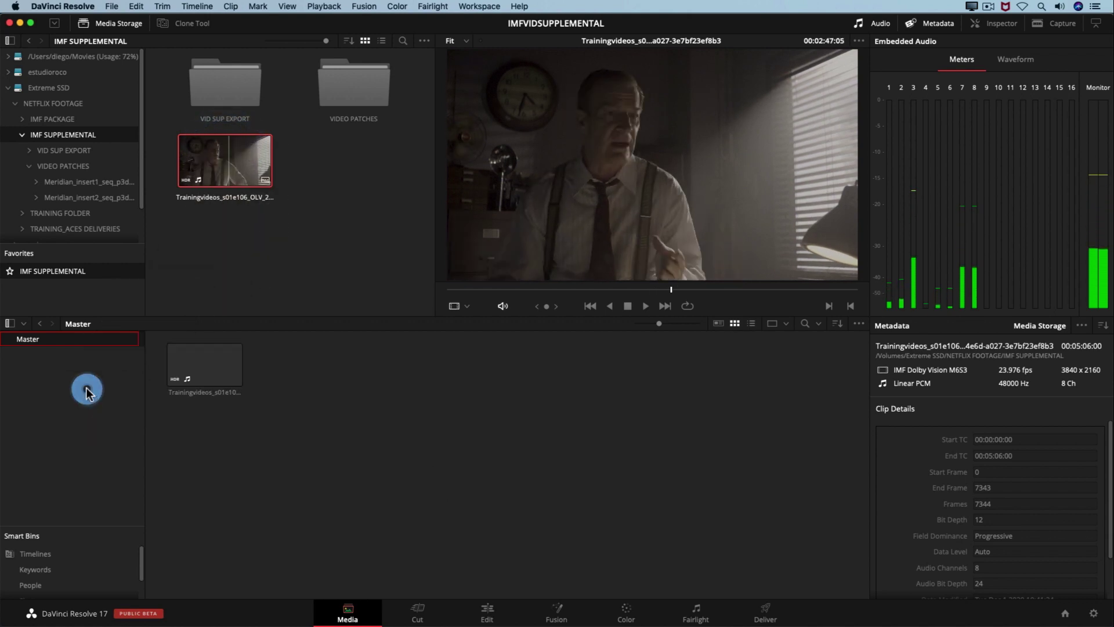
pyautogui.click(217, 356)
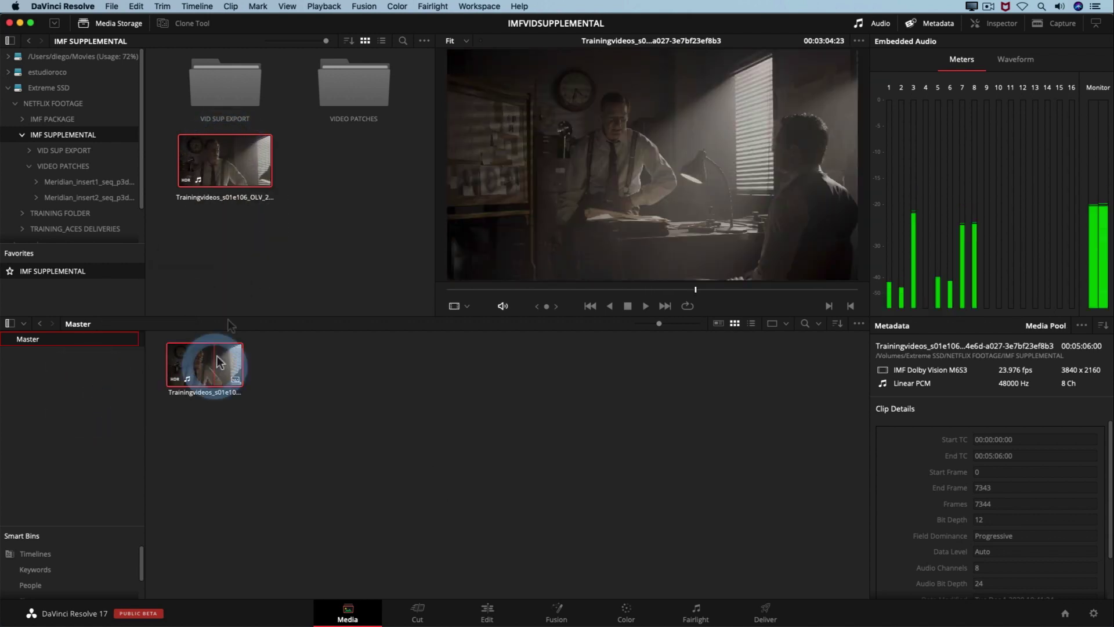
pyautogui.moveTo(342, 98)
pyautogui.mouseDown()
pyautogui.moveTo(367, 110)
pyautogui.moveTo(93, 401)
pyautogui.mouseUp()
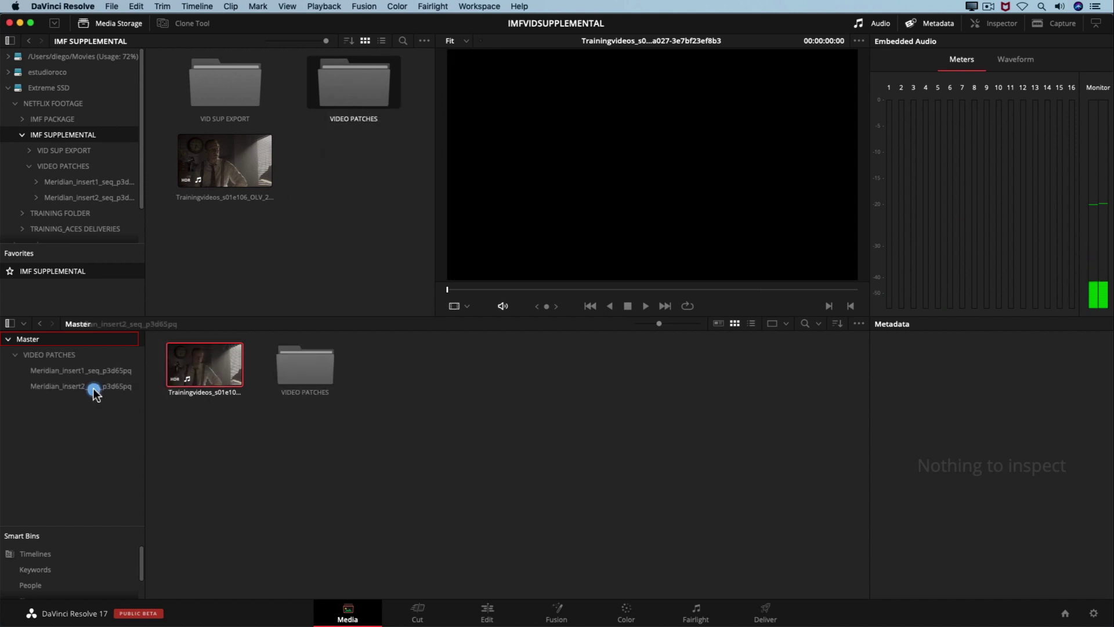
pyautogui.click(82, 386)
pyautogui.click(23, 339)
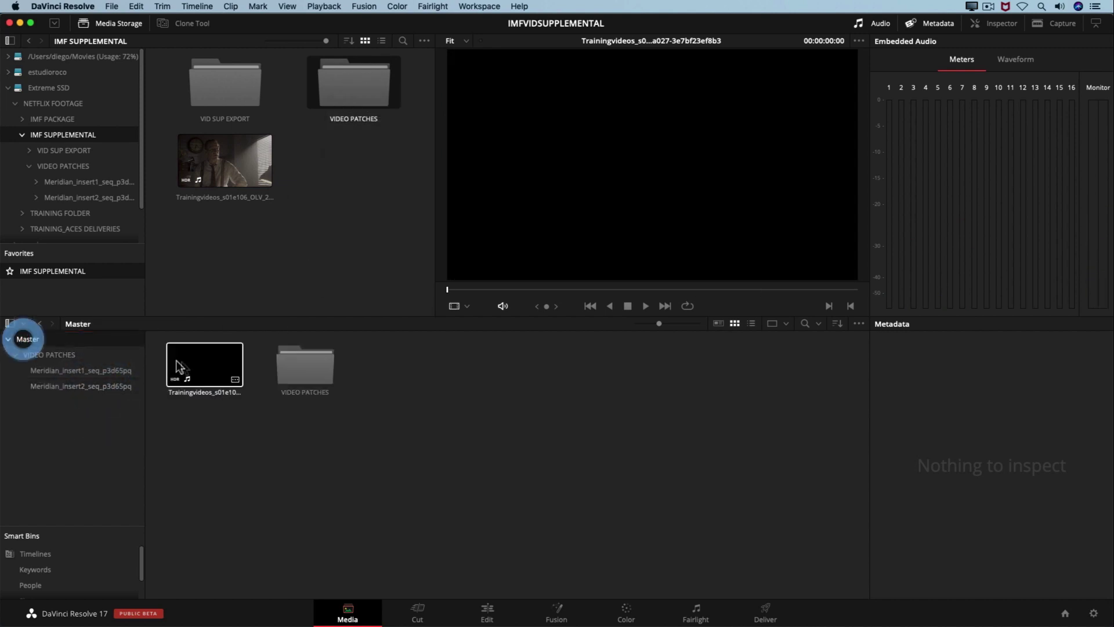
pyautogui.click(191, 369)
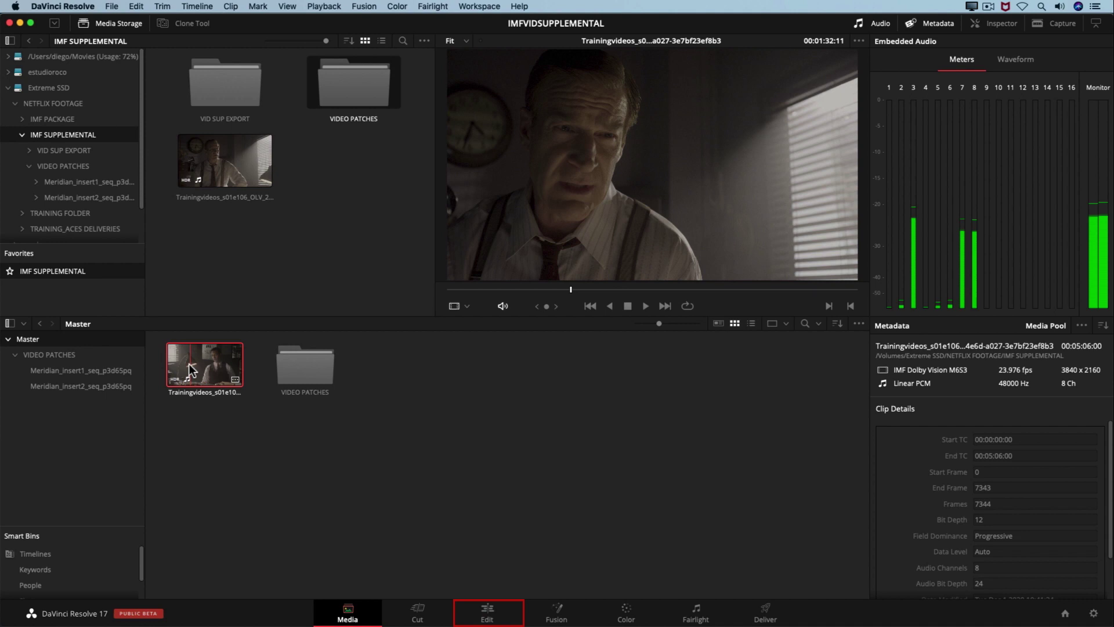
# Step: On the Edit page, create timeline Supplemental_1_20201220 from the clip's composition playlist
pyautogui.click(488, 612)
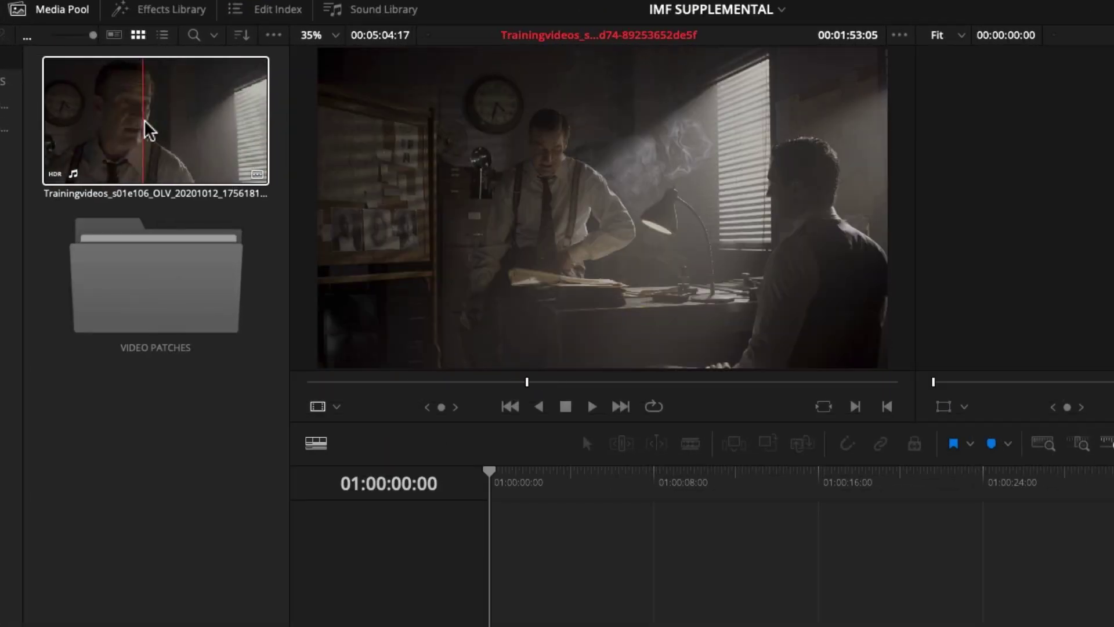
pyautogui.rightClick(149, 129)
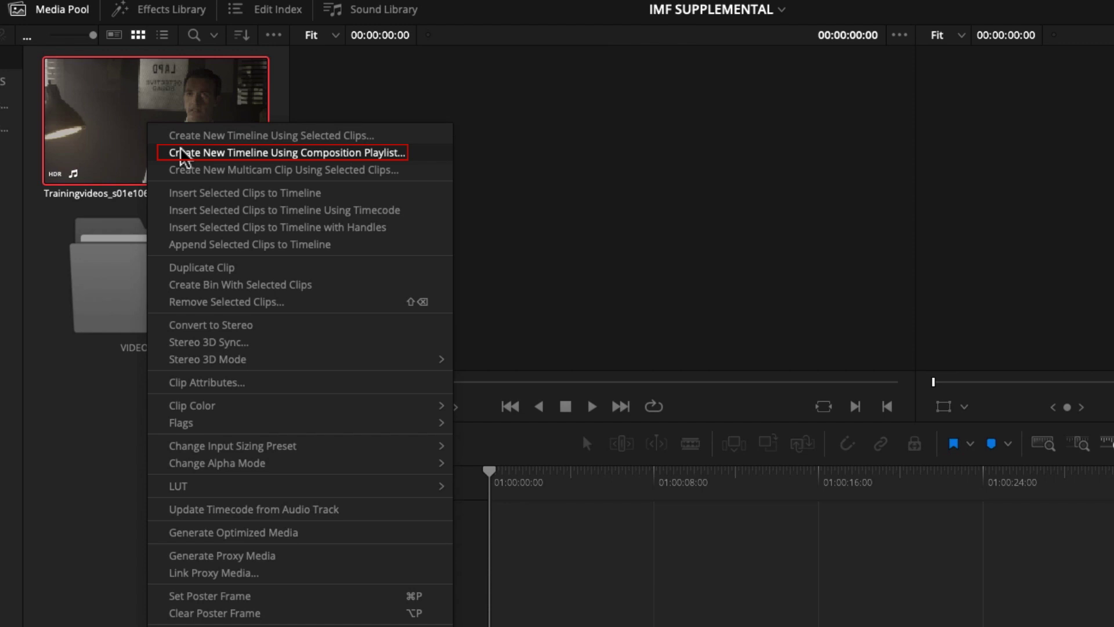
pyautogui.click(183, 153)
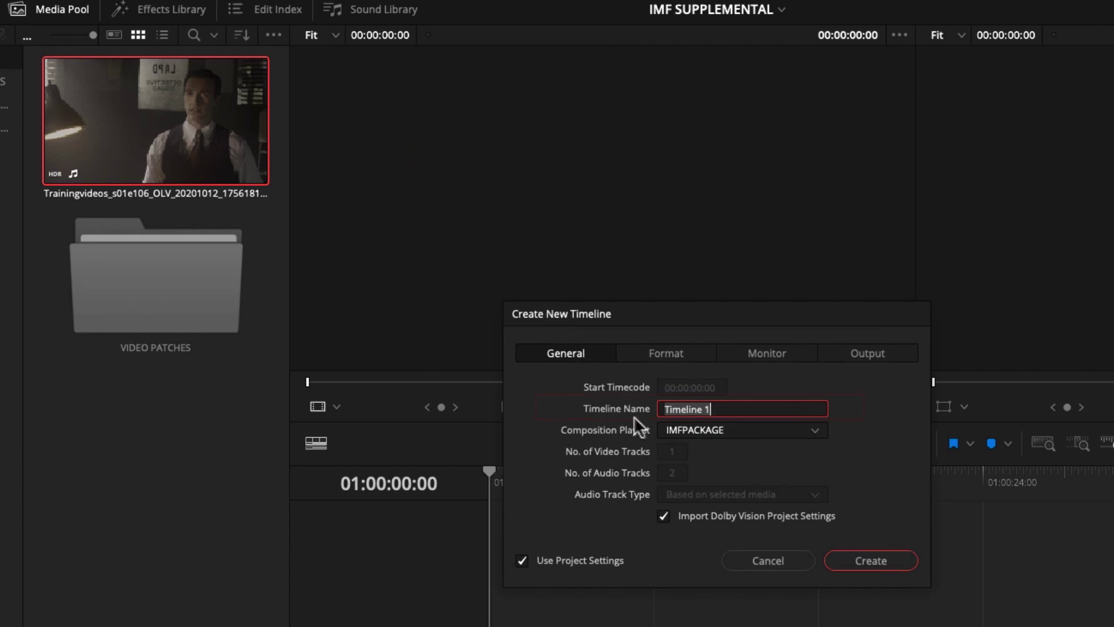
pyautogui.click(723, 406)
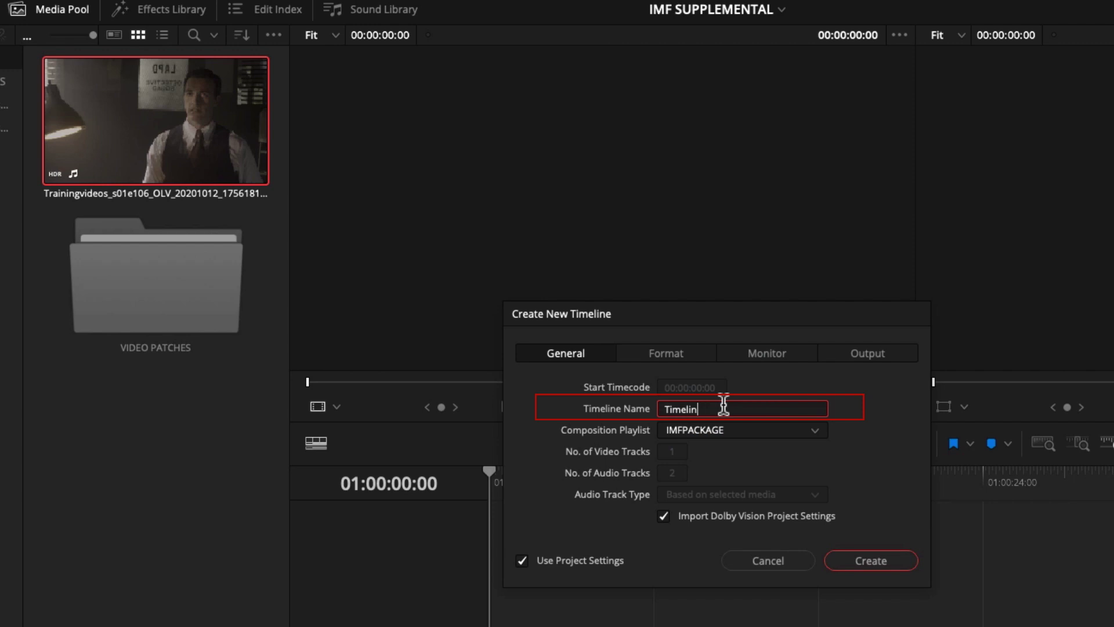
pyautogui.press('BackSpace')
pyautogui.press('BackSpace')
pyautogui.press('BackSpace')
pyautogui.press('BackSpace')
pyautogui.write('Su')
pyautogui.write('pplementa')
pyautogui.write('l_')
pyautogui.write(' 1_2')
pyautogui.write('02012')
pyautogui.write('10')
pyautogui.press('BackSpace')
pyautogui.press('BackSpace')
pyautogui.write('20')
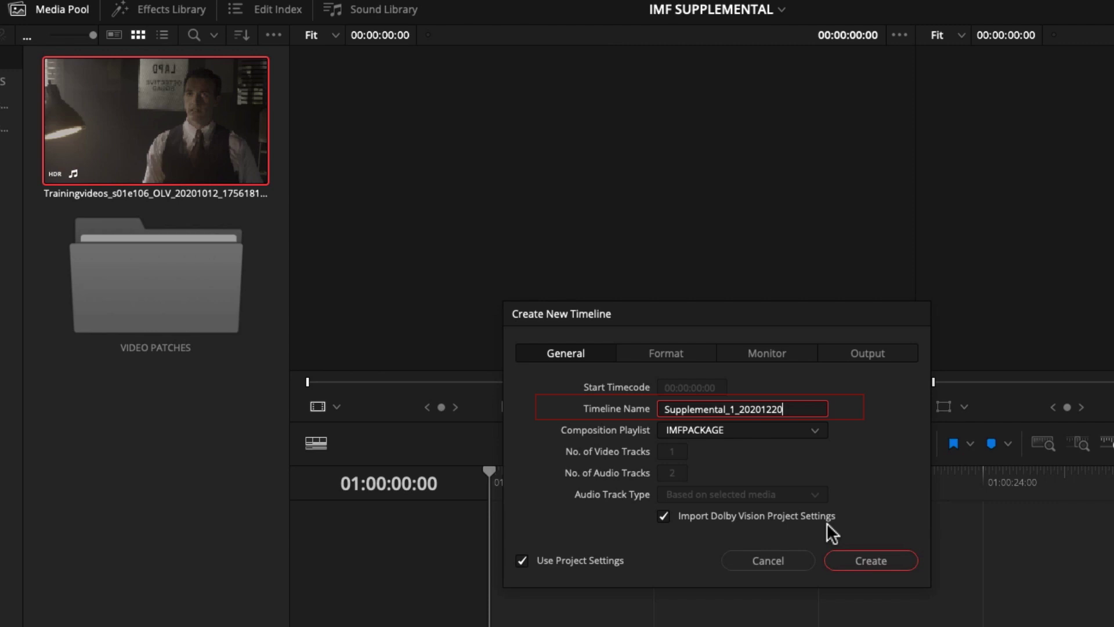
pyautogui.click(902, 561)
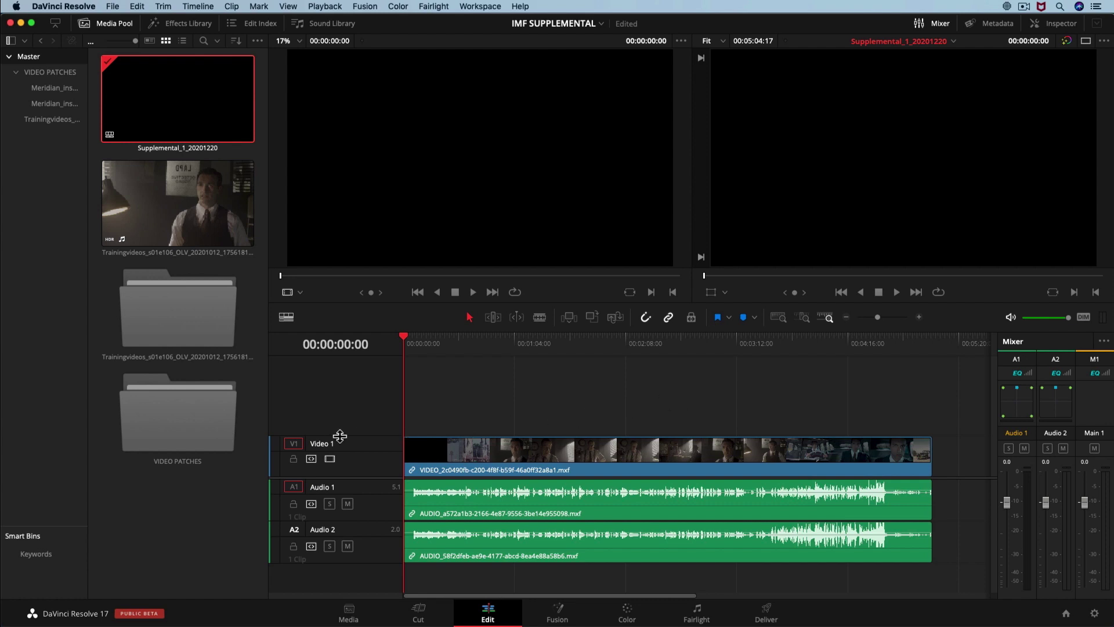
# Step: Drag Video 1 taller, then lock the Audio 1 and Audio 2 track headers
pyautogui.moveTo(339, 436); pyautogui.dragTo(341, 424)
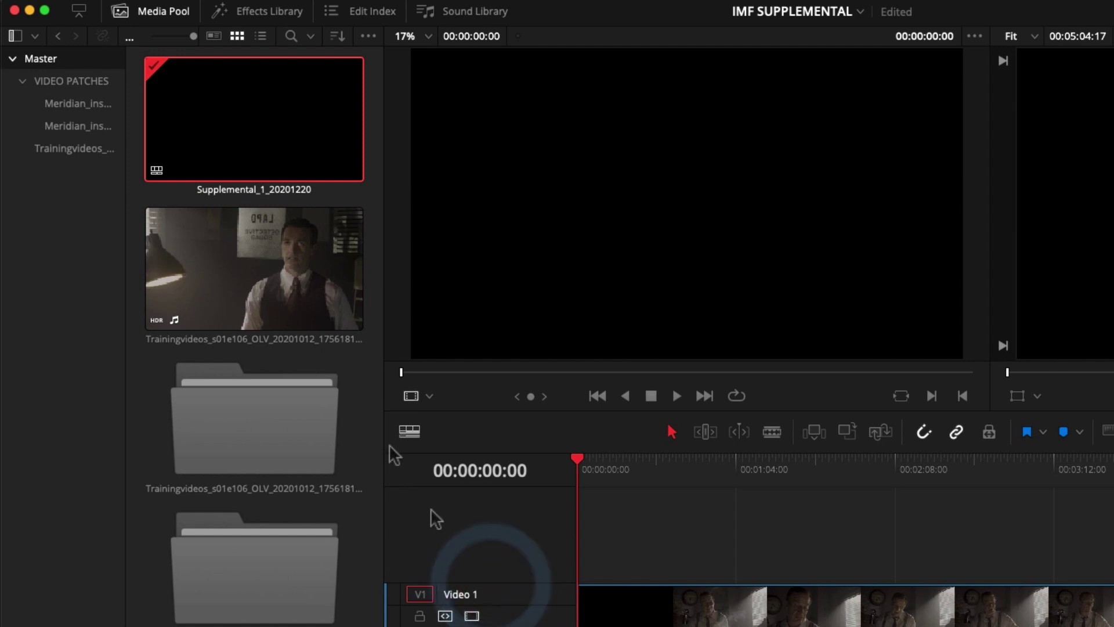
pyautogui.rightClick(319, 294)
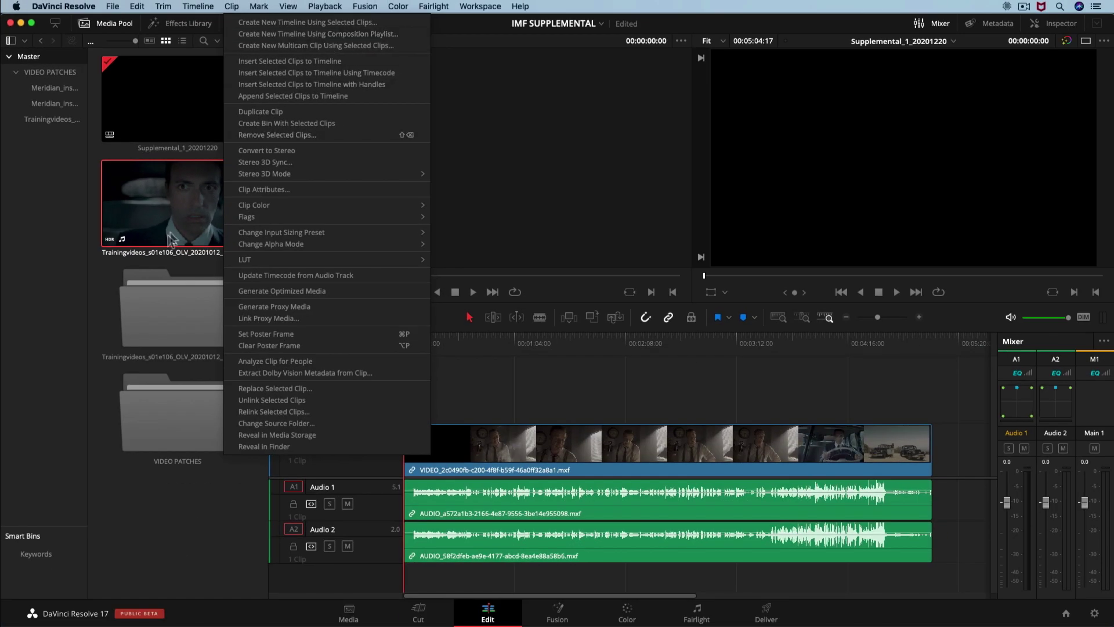
pyautogui.click(146, 232)
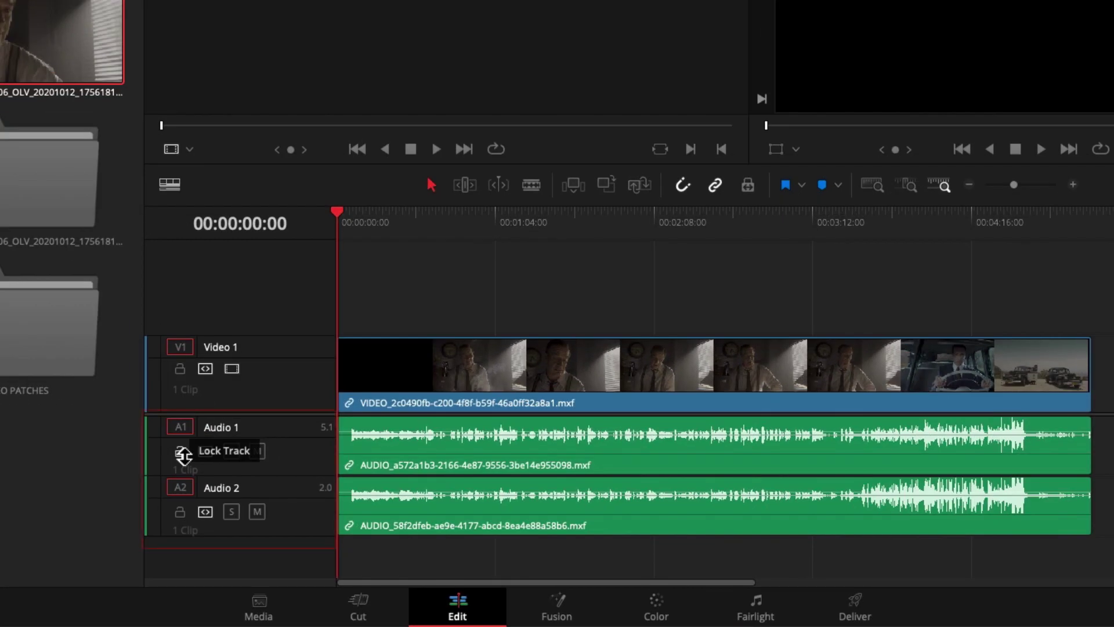
pyautogui.click(181, 453)
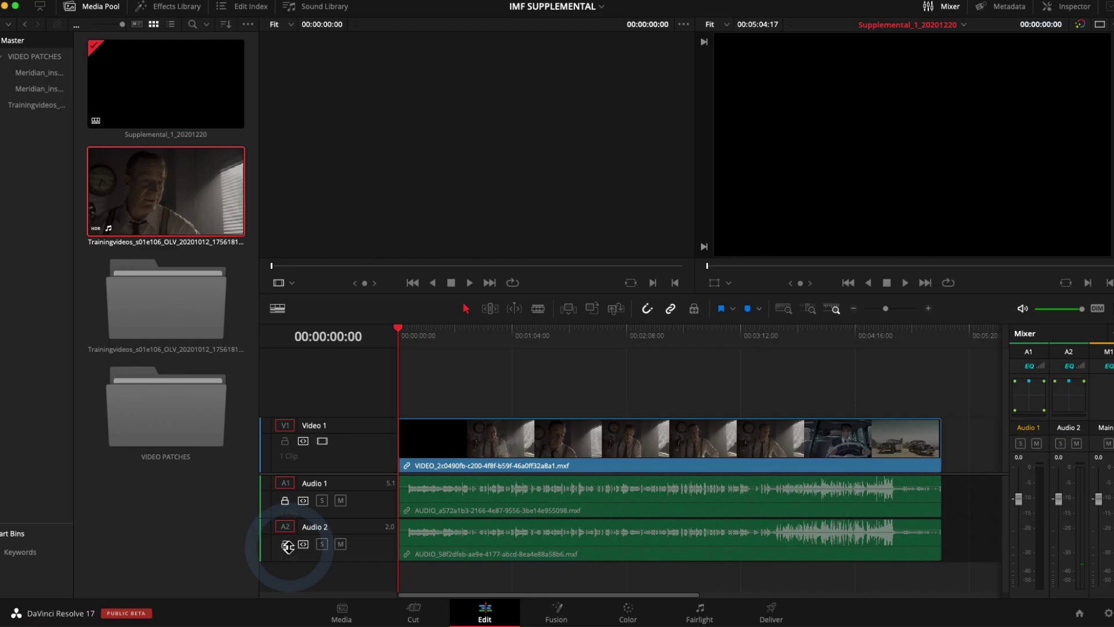
pyautogui.click(183, 514)
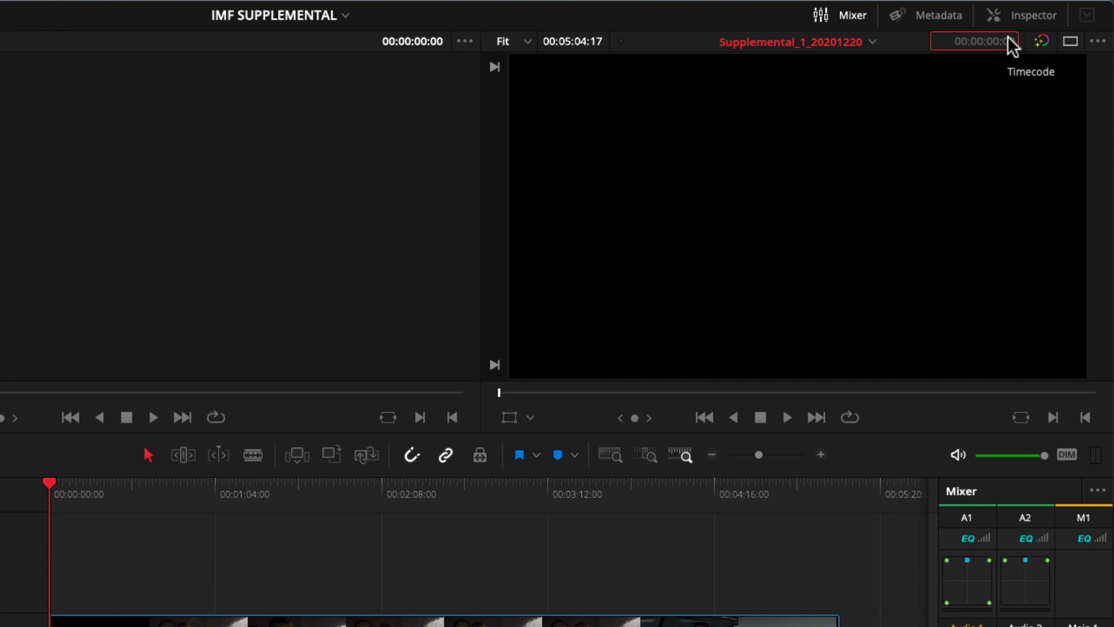
# Step: Jump the playhead to 00:00:34:18 and load Meridian insert1 into the source viewer
pyautogui.write('00:')
pyautogui.write('00')
pyautogui.write('30')
pyautogui.write('1')
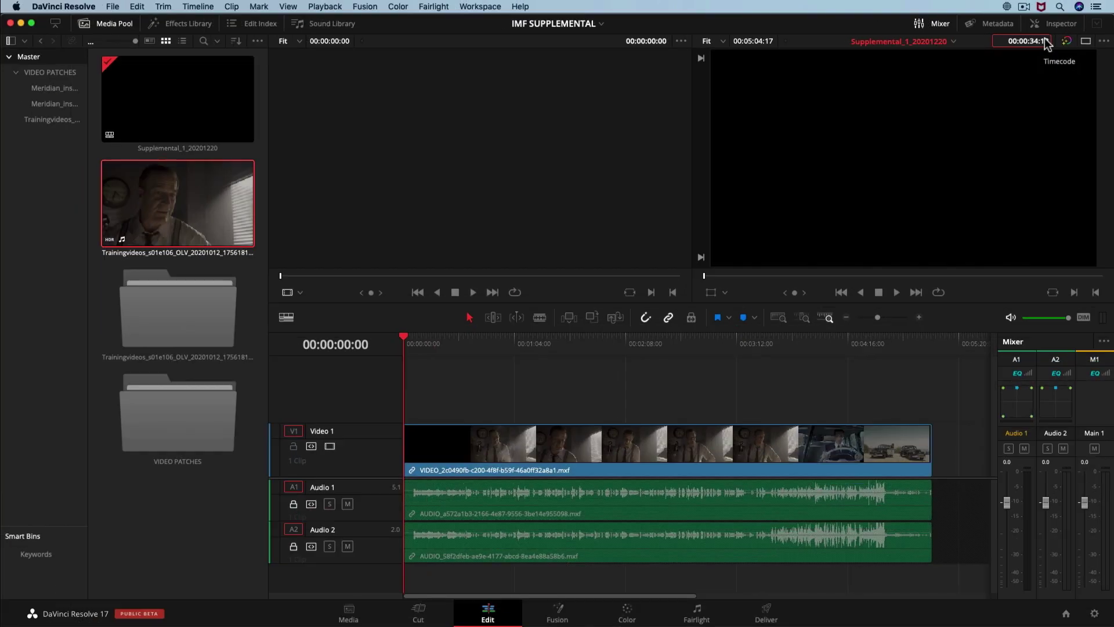
pyautogui.press('Return')
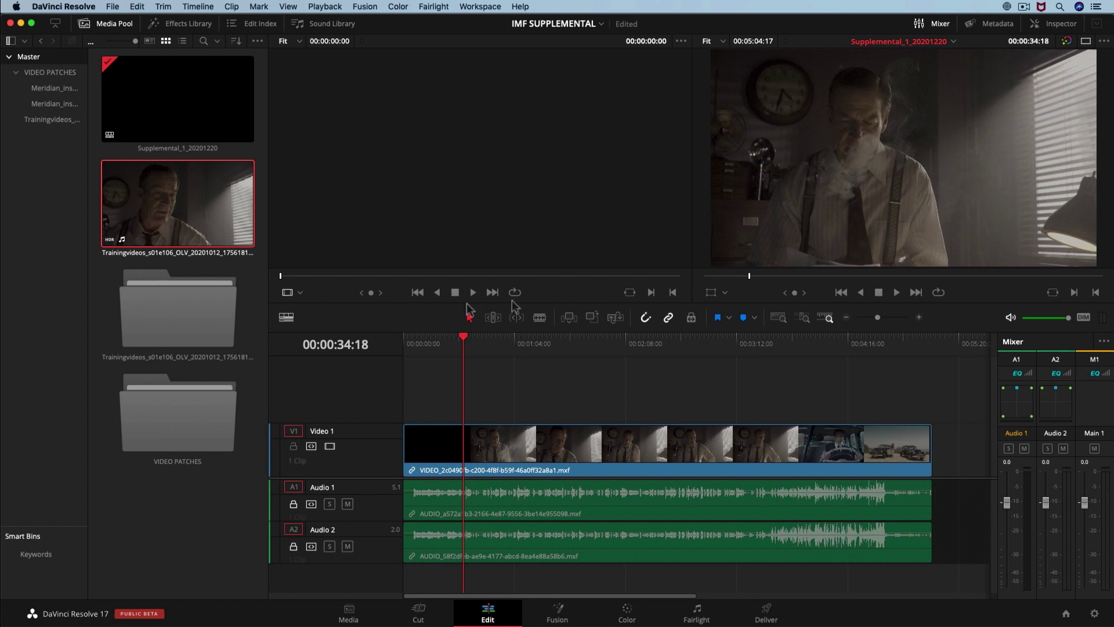
pyautogui.click(51, 90)
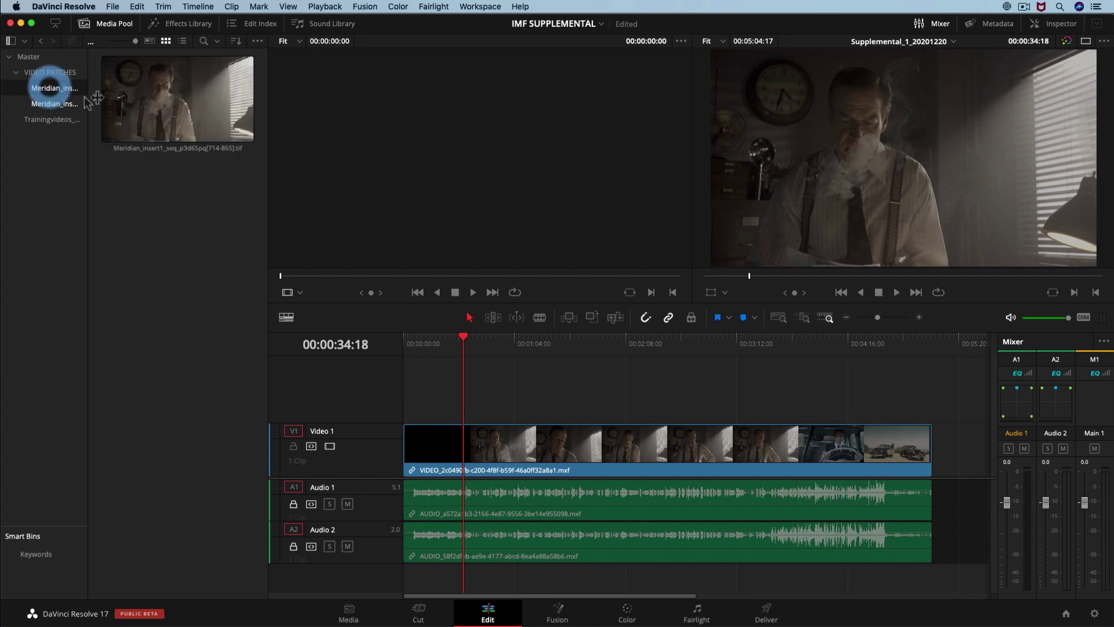
pyautogui.doubleClick(142, 111)
pyautogui.moveTo(139, 110); pyautogui.dragTo(331, 436)
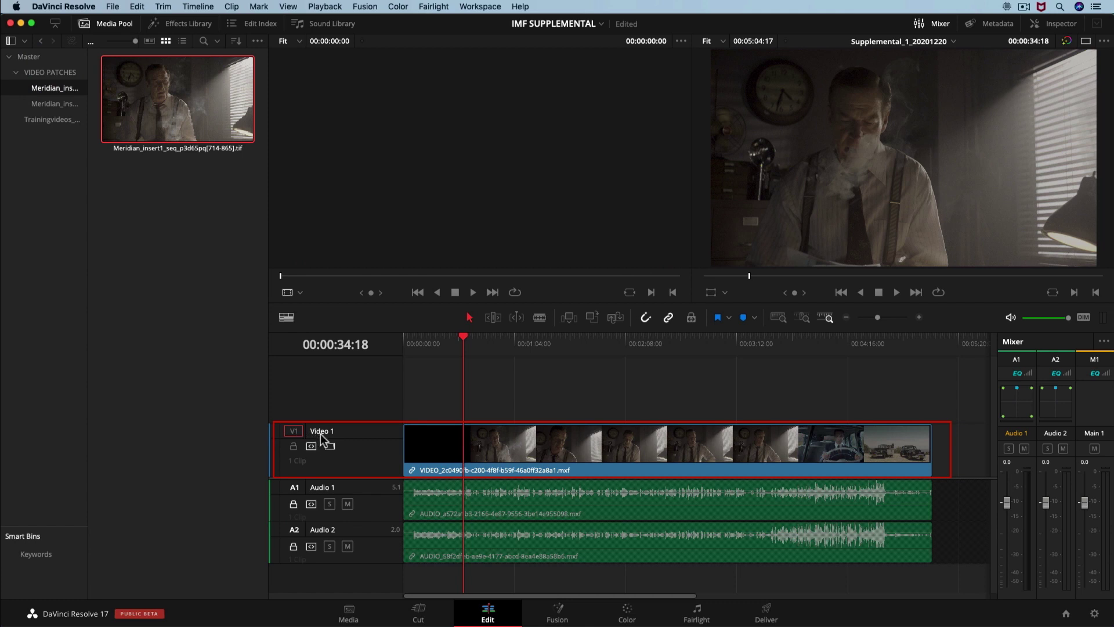
pyautogui.click(207, 112)
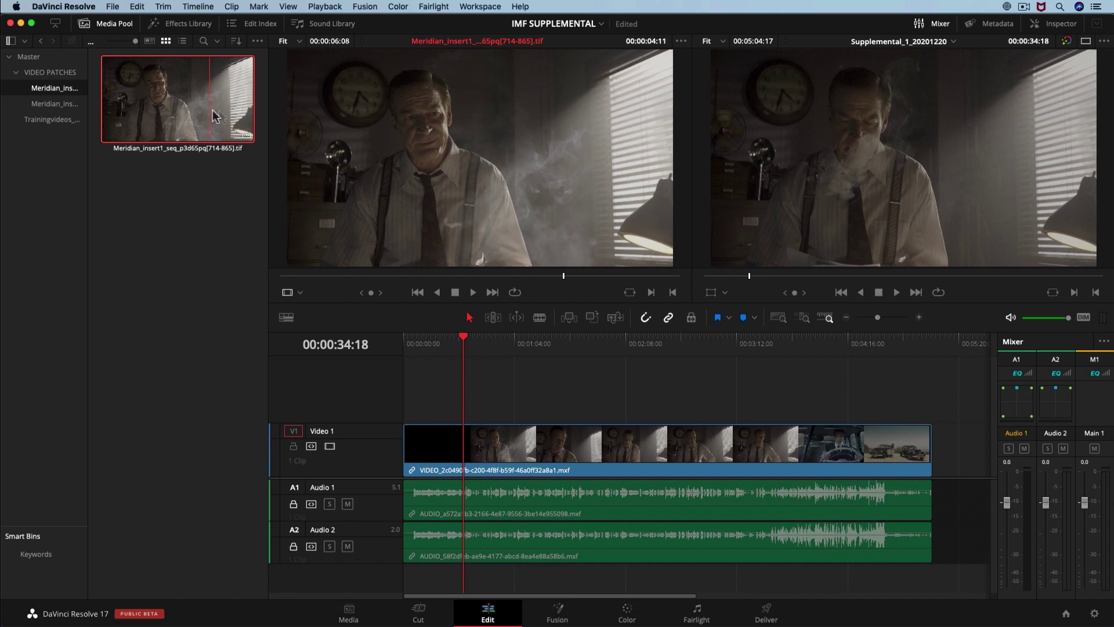
# Step: Overwrite insert1 onto Video 1 at the playhead, then enter timecode 00:03:29:01
pyautogui.moveTo(215, 116)
pyautogui.mouseDown()
pyautogui.moveTo(472, 401)
pyautogui.moveTo(460, 456)
pyautogui.moveTo(197, 110)
pyautogui.mouseUp()
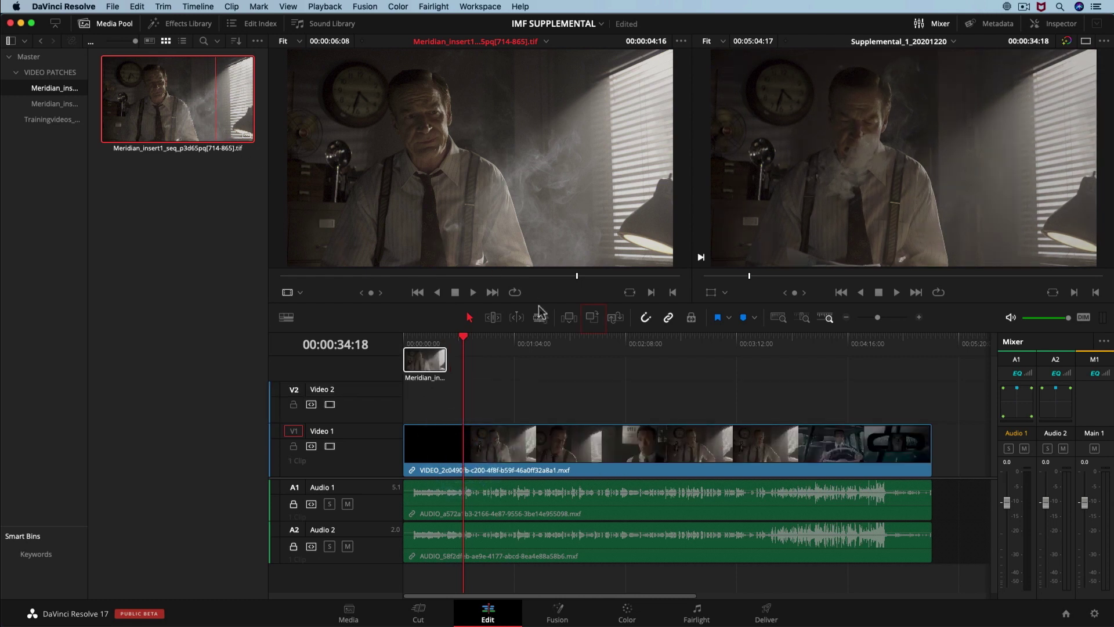
pyautogui.moveTo(197, 110); pyautogui.dragTo(591, 326)
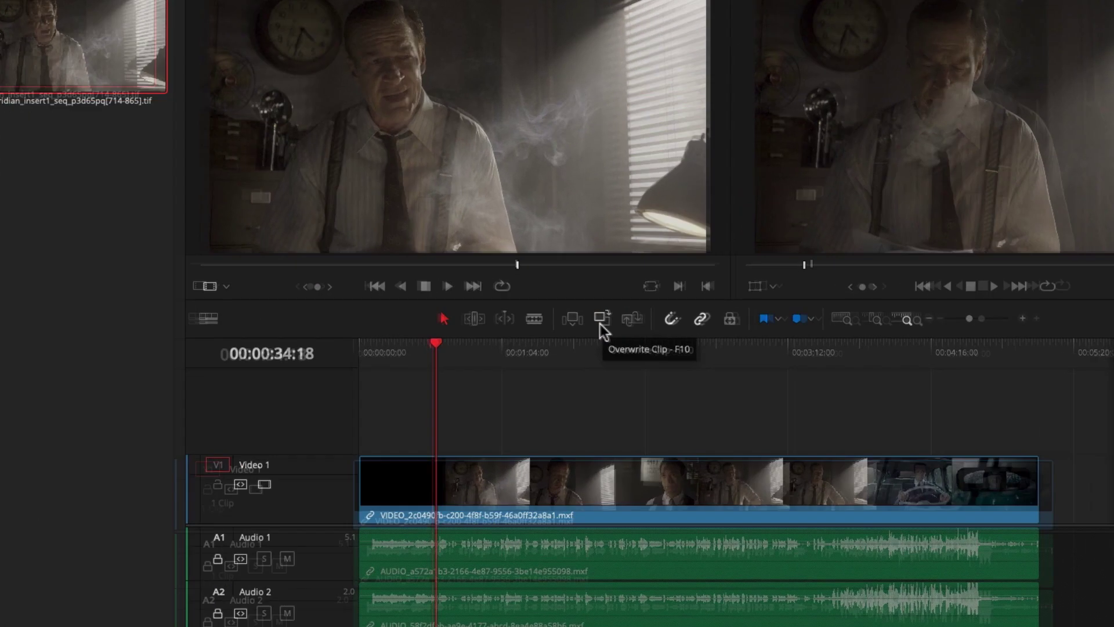
pyautogui.moveTo(591, 323); pyautogui.dragTo(590, 323)
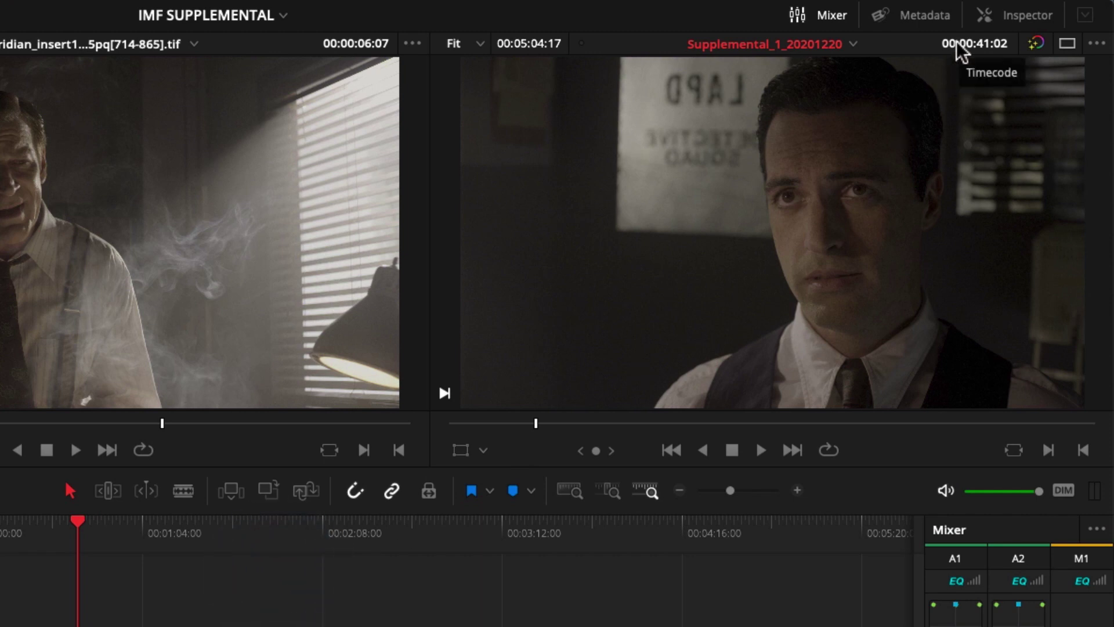
pyautogui.click(958, 46)
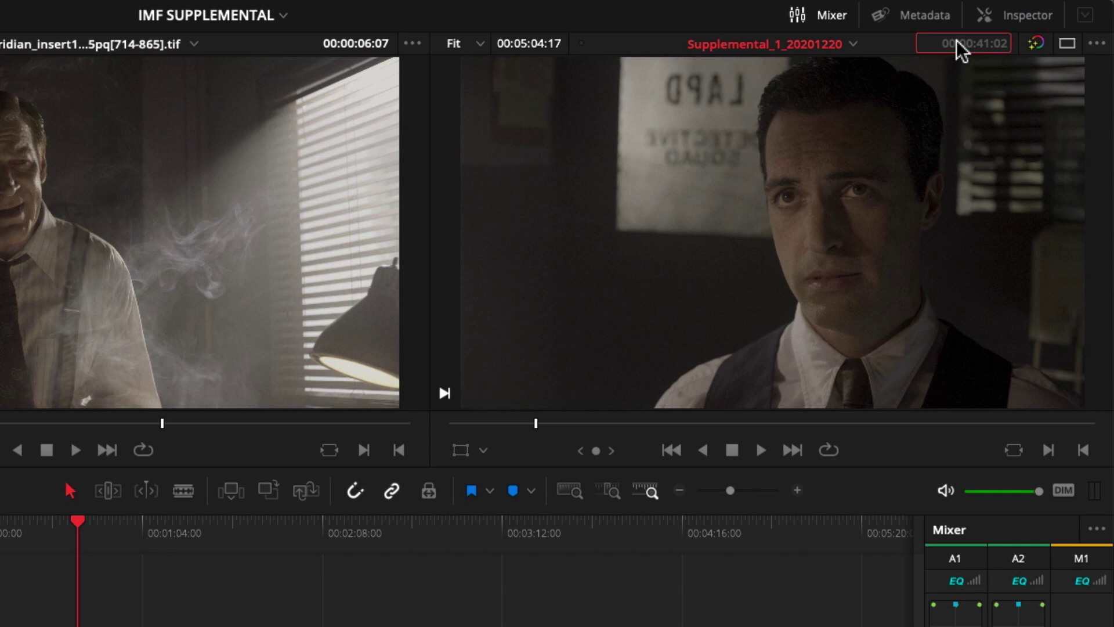
pyautogui.write('00:')
pyautogui.write('03:')
pyautogui.write('29:01')
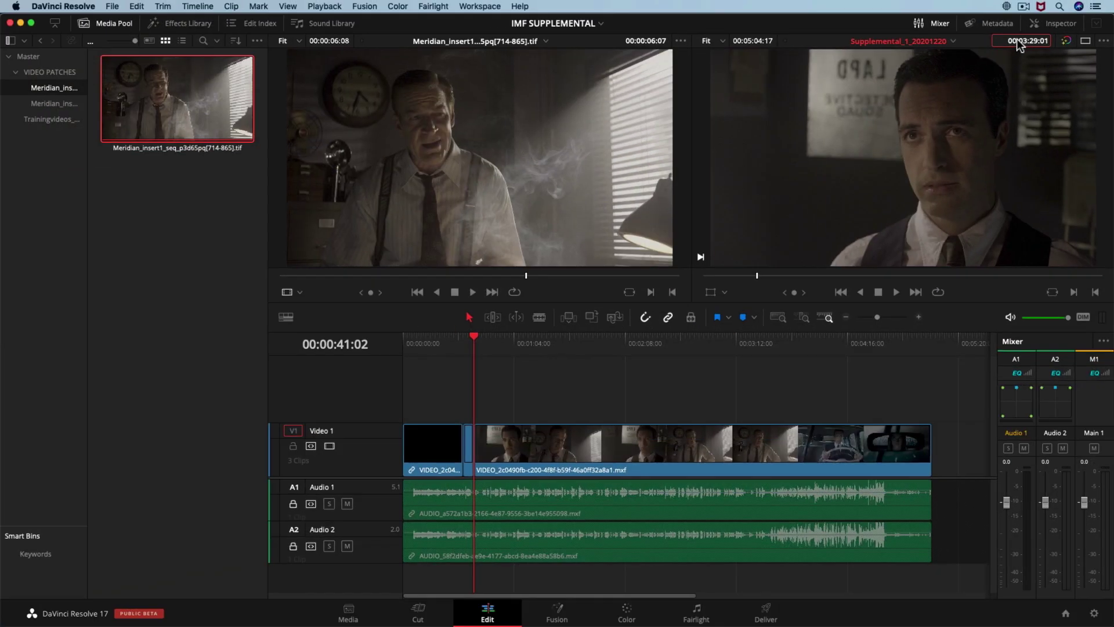
# Step: Overwrite the Meridian insert2 clip onto Video 1 at 00:03:29:01
pyautogui.press('Return')
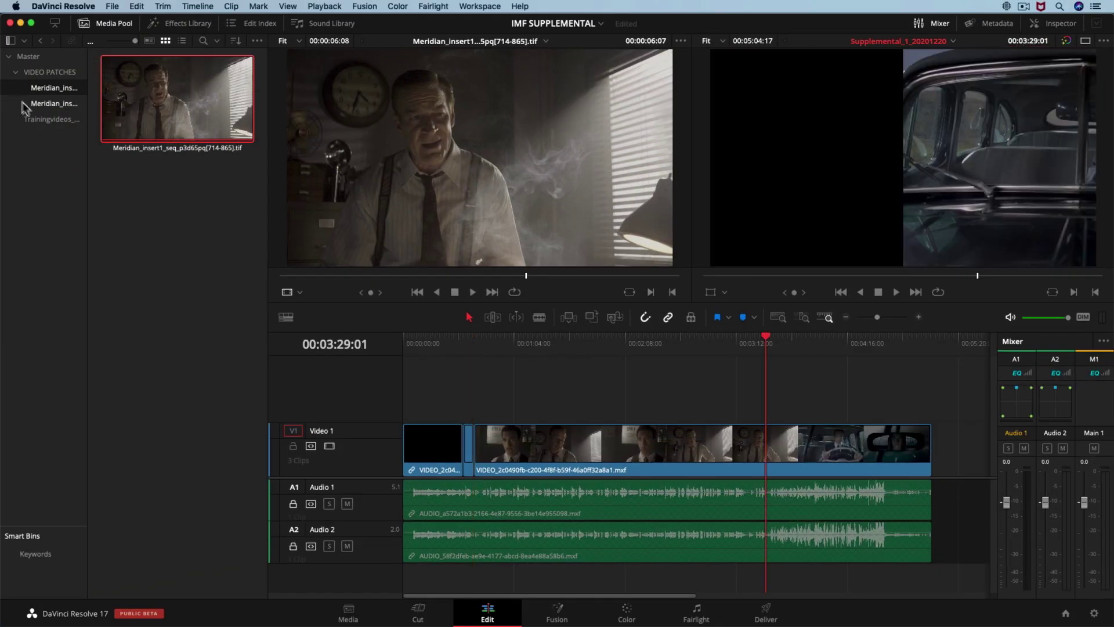
pyautogui.click(52, 103)
pyautogui.doubleClick(151, 99)
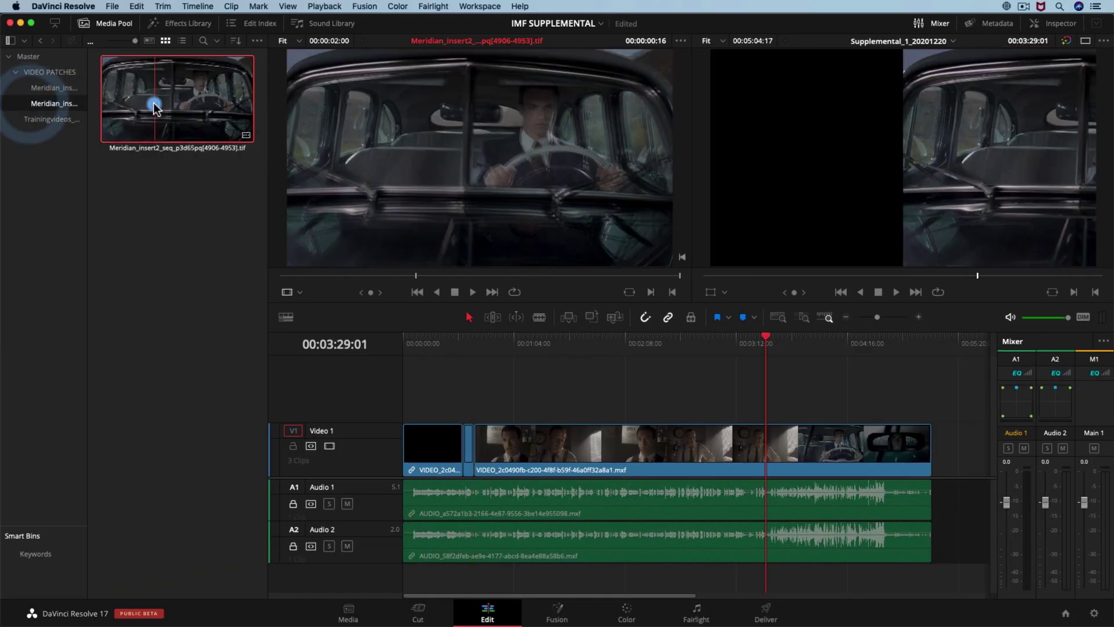
pyautogui.click(595, 320)
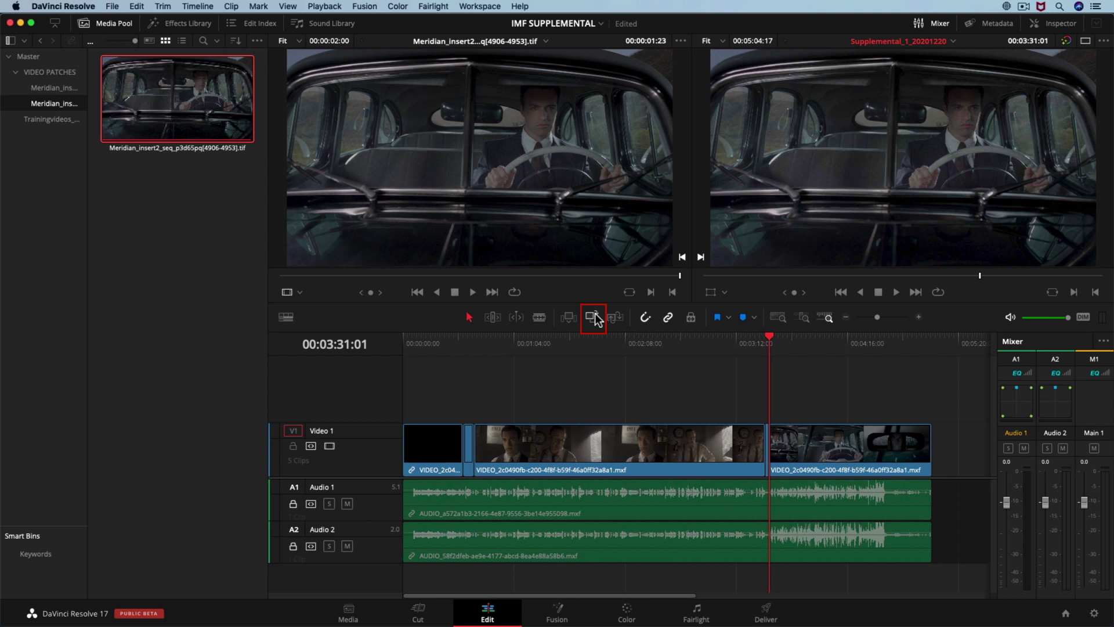
# Step: Zoom the timeline in and step frame by frame across the insert2 edit point
pyautogui.click(920, 318)
pyautogui.click(920, 319)
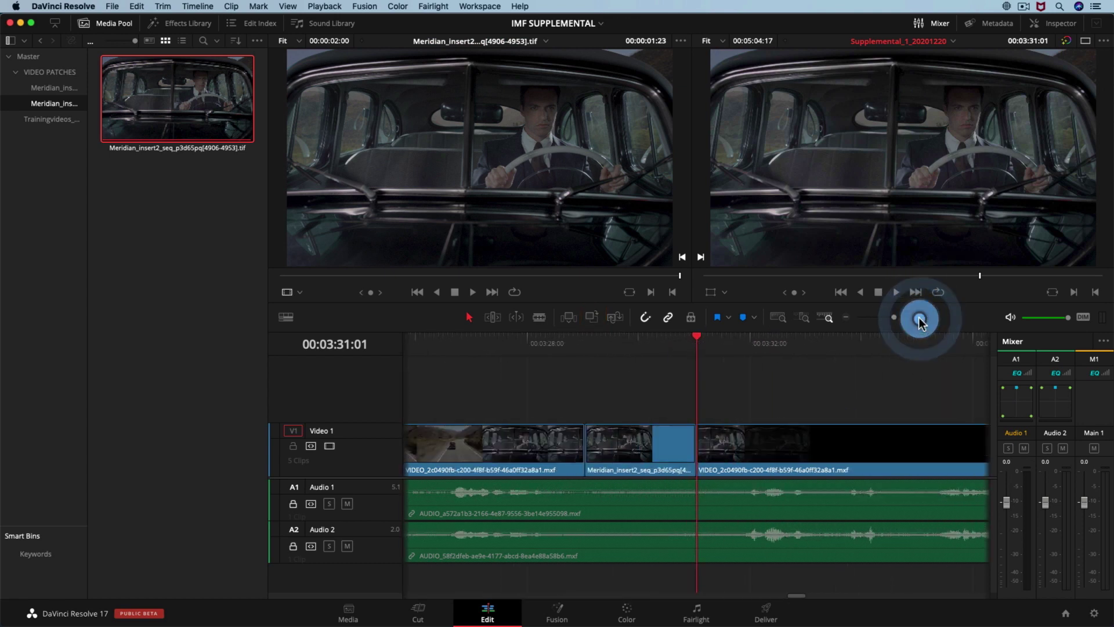
pyautogui.press('Right')
pyautogui.press('Right')
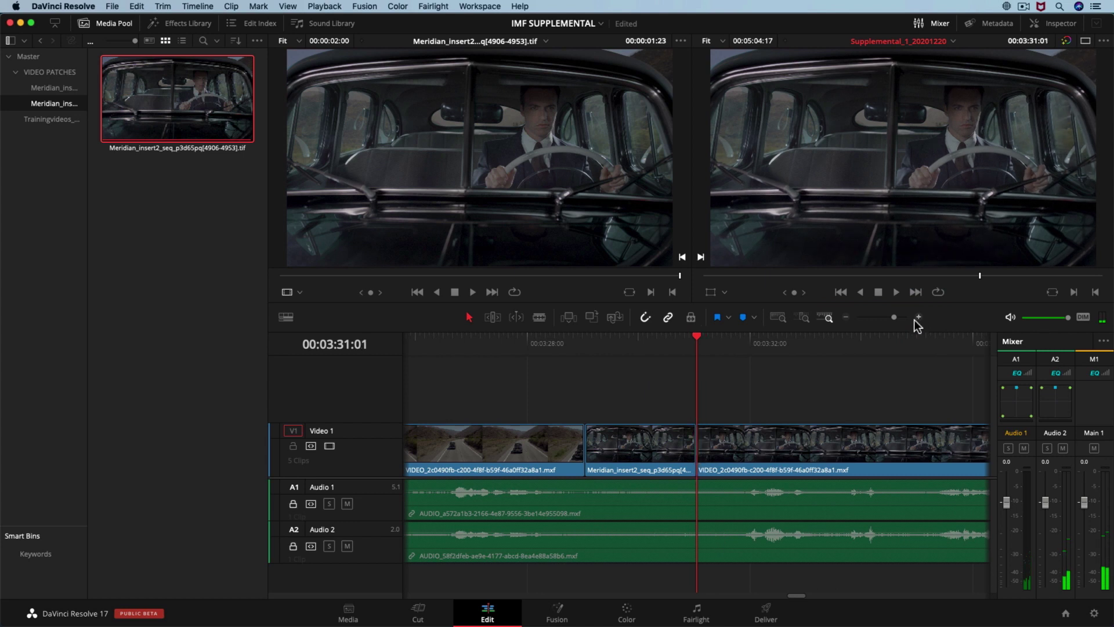
pyautogui.press('Up')
pyautogui.press('Left')
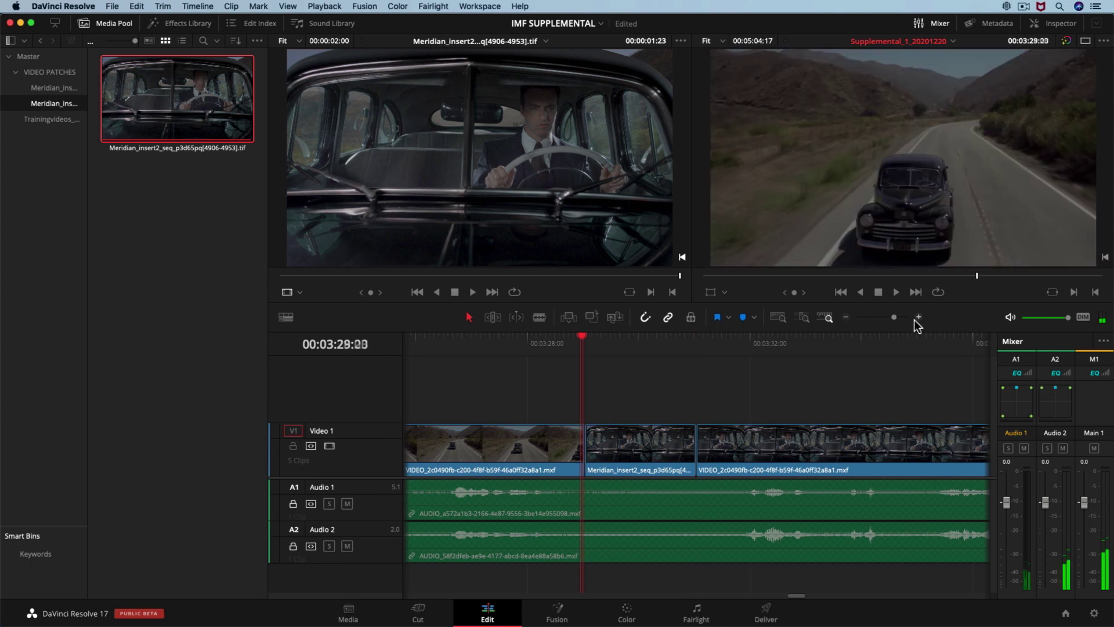
pyautogui.press('Right')
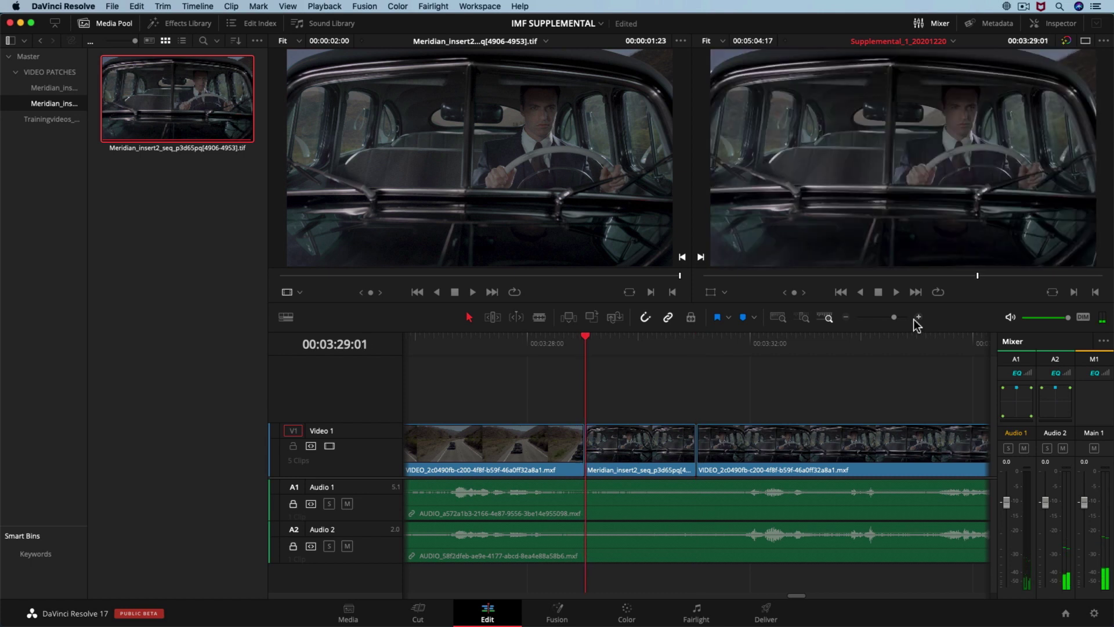
# Step: Step frame by frame across insert1's end cut and its start at 00:00:34:18
pyautogui.press('Up')
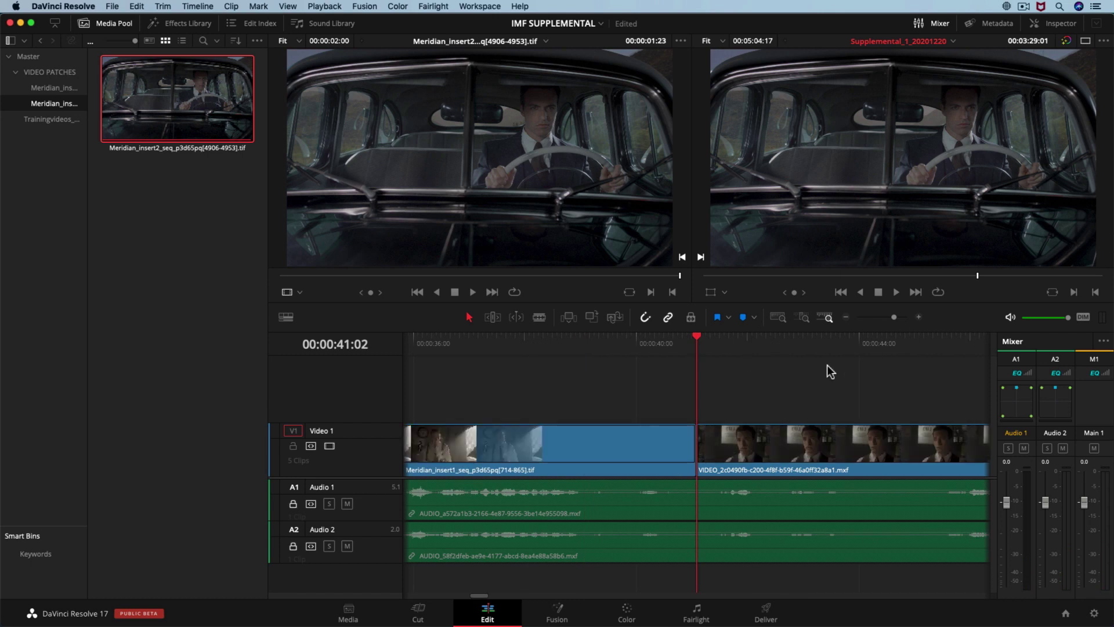
pyautogui.press('Left')
pyautogui.press('Right')
pyautogui.press('Right')
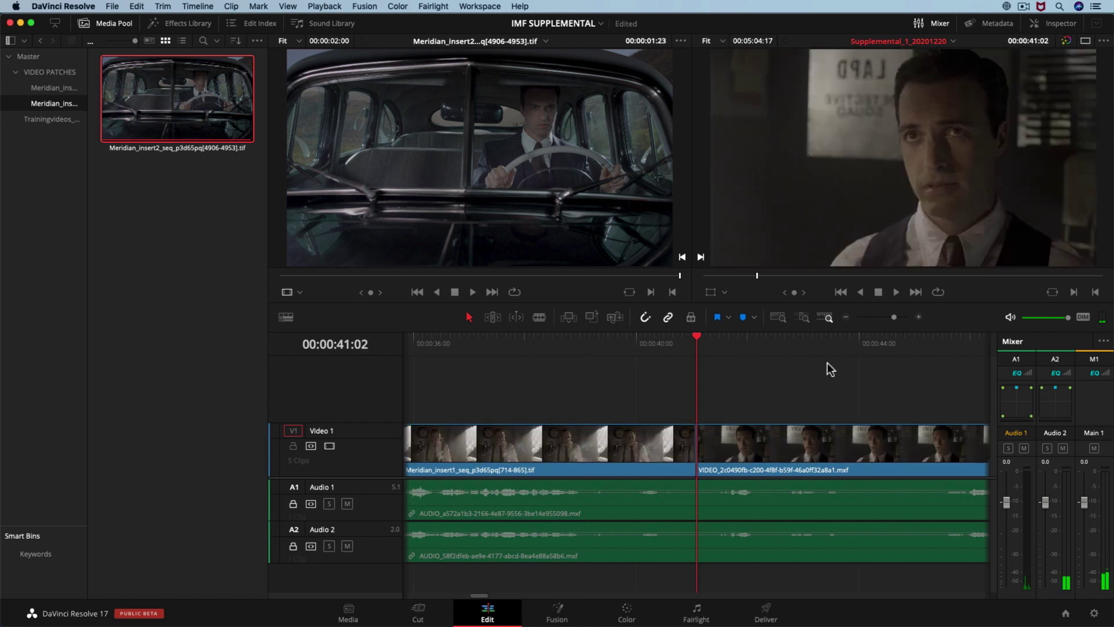
pyautogui.press('Right')
pyautogui.press('Up')
pyautogui.press('Left')
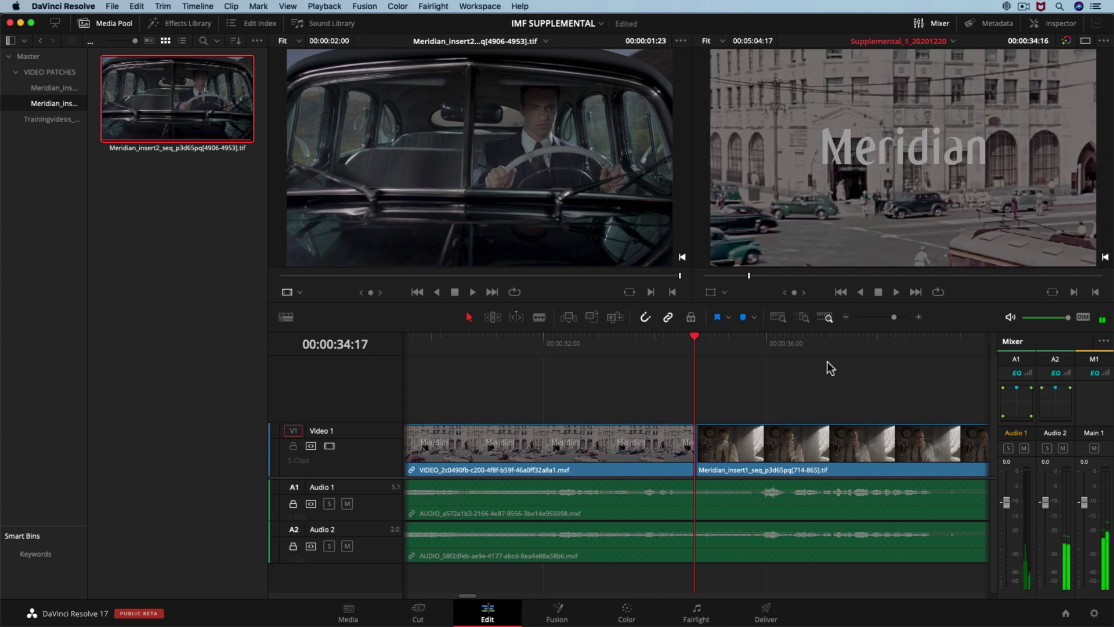
pyautogui.press('Left')
pyautogui.press('Right')
pyautogui.press('Right')
pyautogui.press('Right')
pyautogui.press('Right')
pyautogui.press('Right')
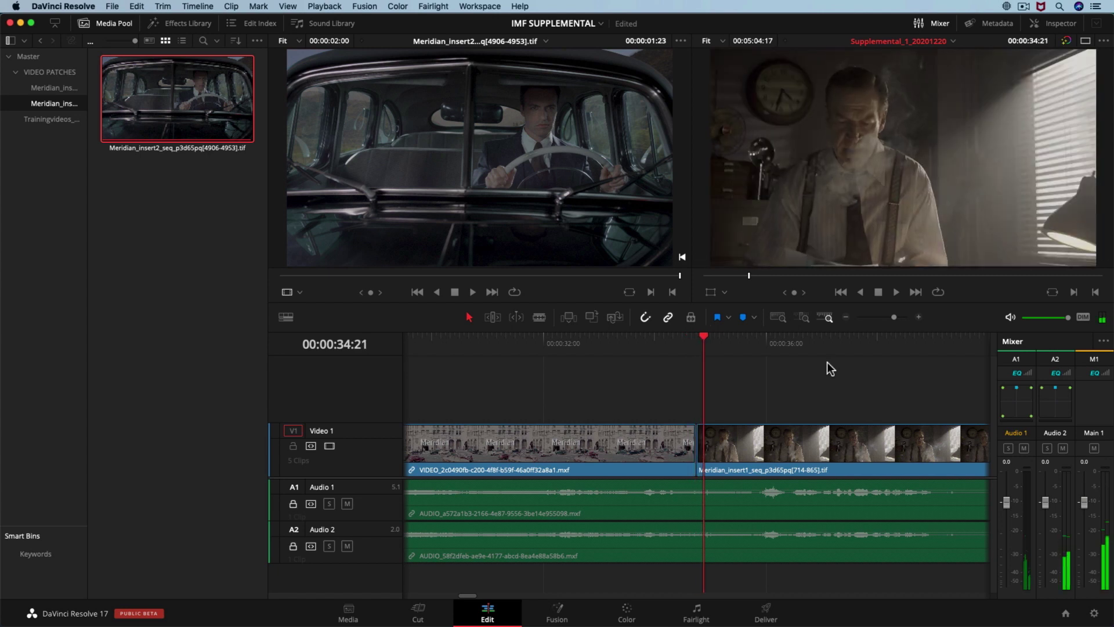
pyautogui.hotkey('shift', 'z')
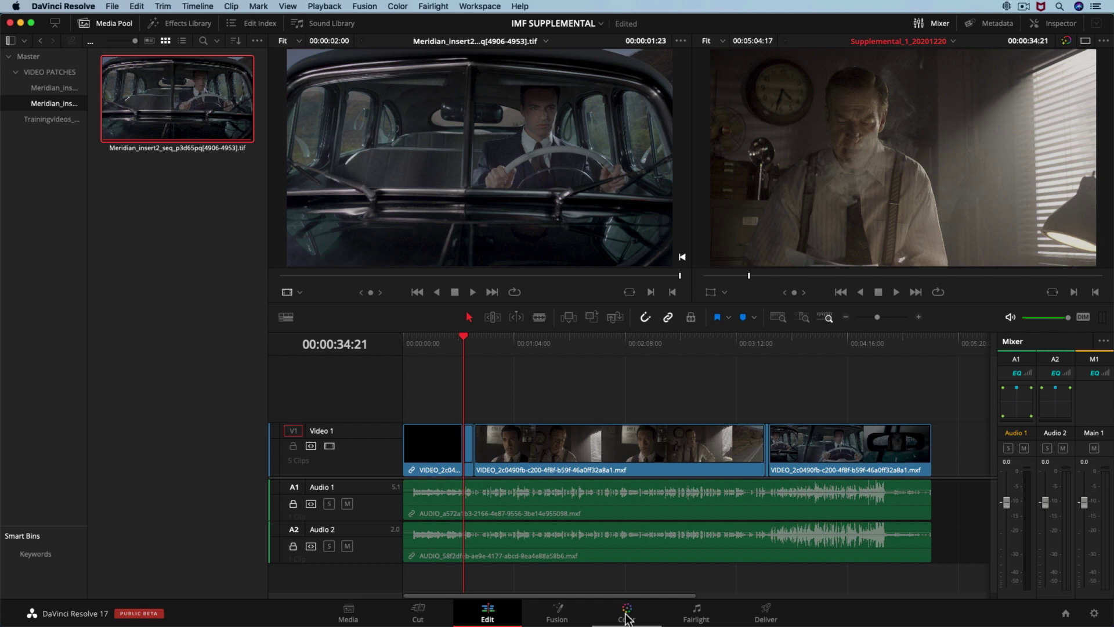
# Step: On the Color page, show the first clip at 00:00:21:23 and tone map using Original Metadata
pyautogui.click(626, 619)
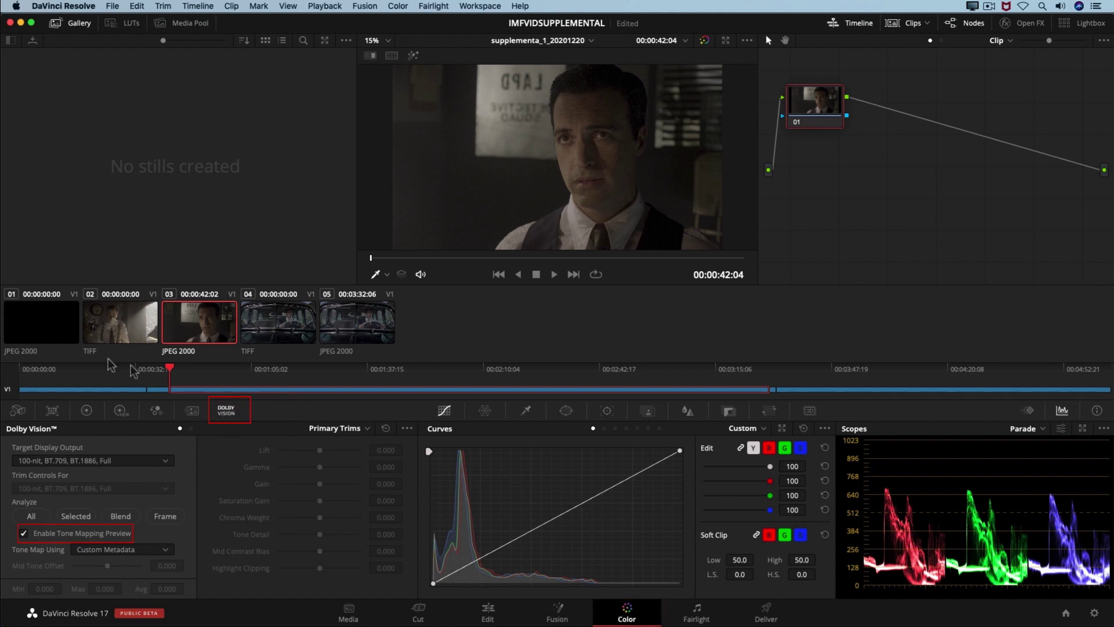
pyautogui.click(44, 324)
pyautogui.click(601, 257)
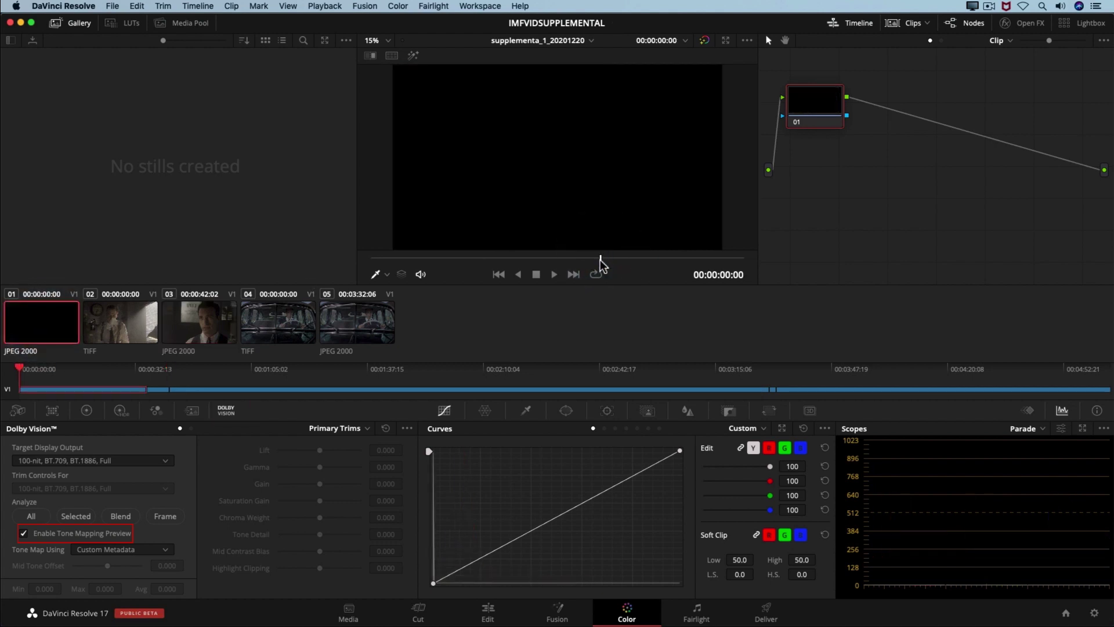
pyautogui.click(601, 258)
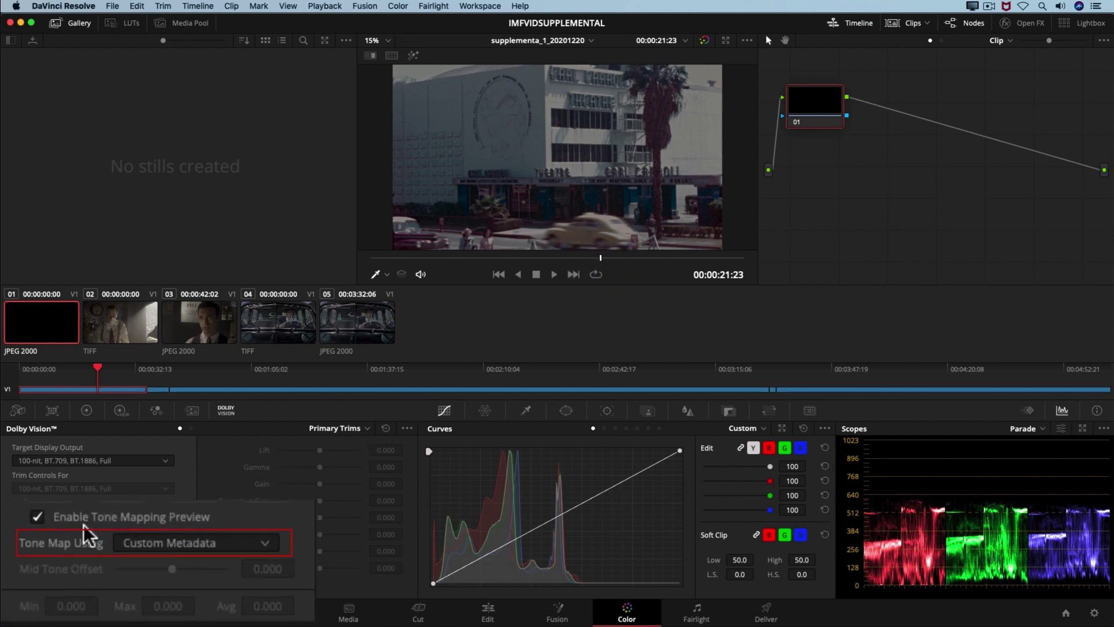
pyautogui.click(85, 522)
pyautogui.click(196, 546)
pyautogui.click(198, 608)
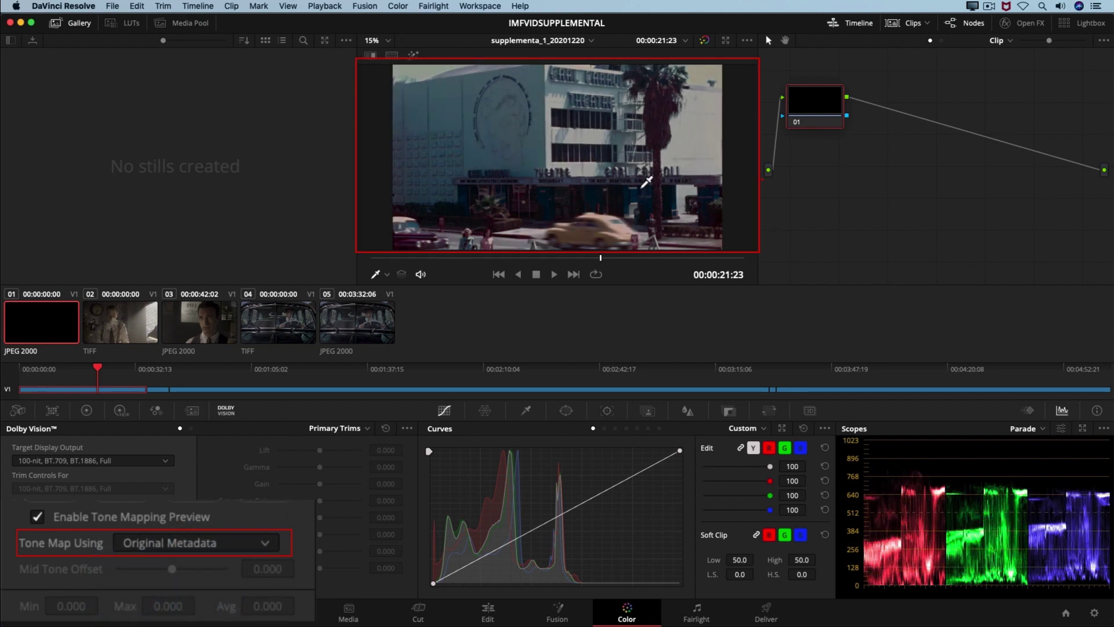
# Step: Toggle the Dolby Vision tone mapping preview off and on to compare the image
pyautogui.click(76, 517)
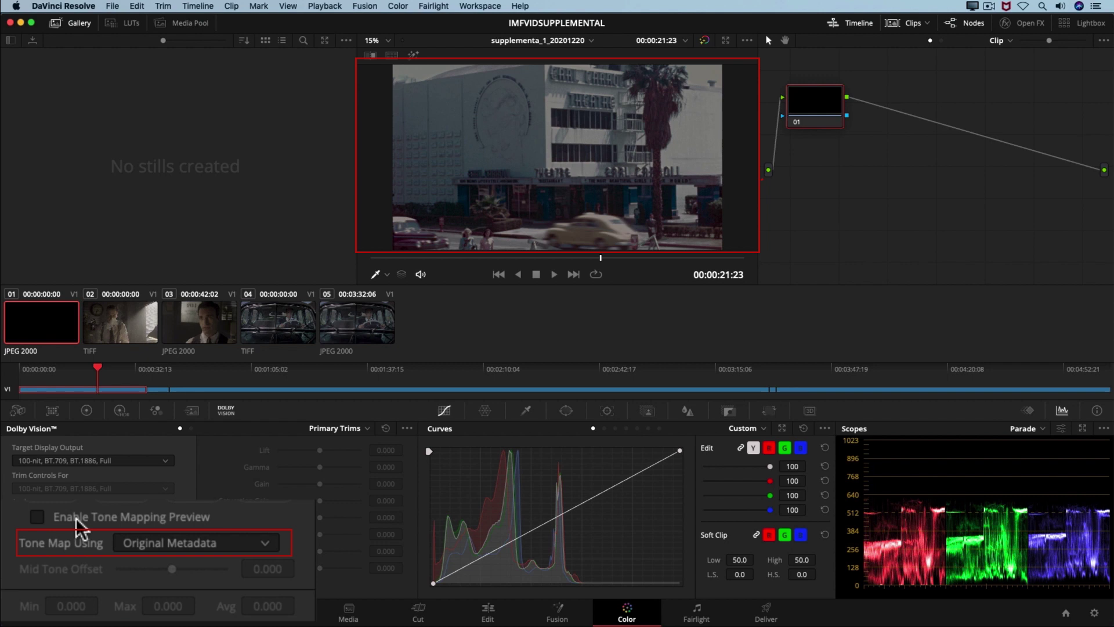
pyautogui.click(78, 519)
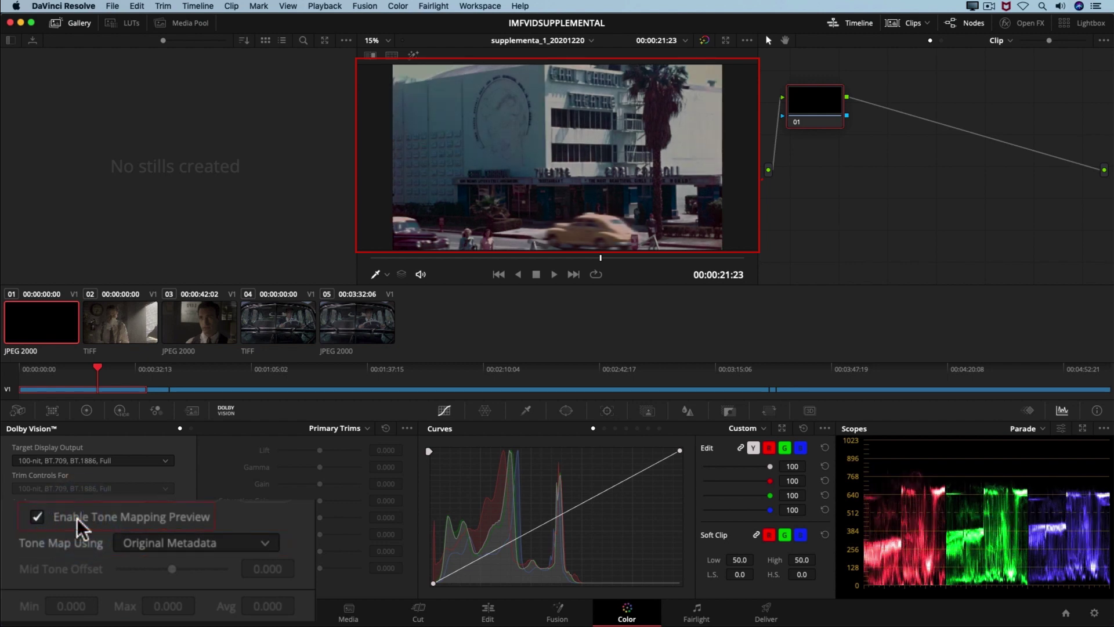
pyautogui.click(77, 519)
pyautogui.click(78, 518)
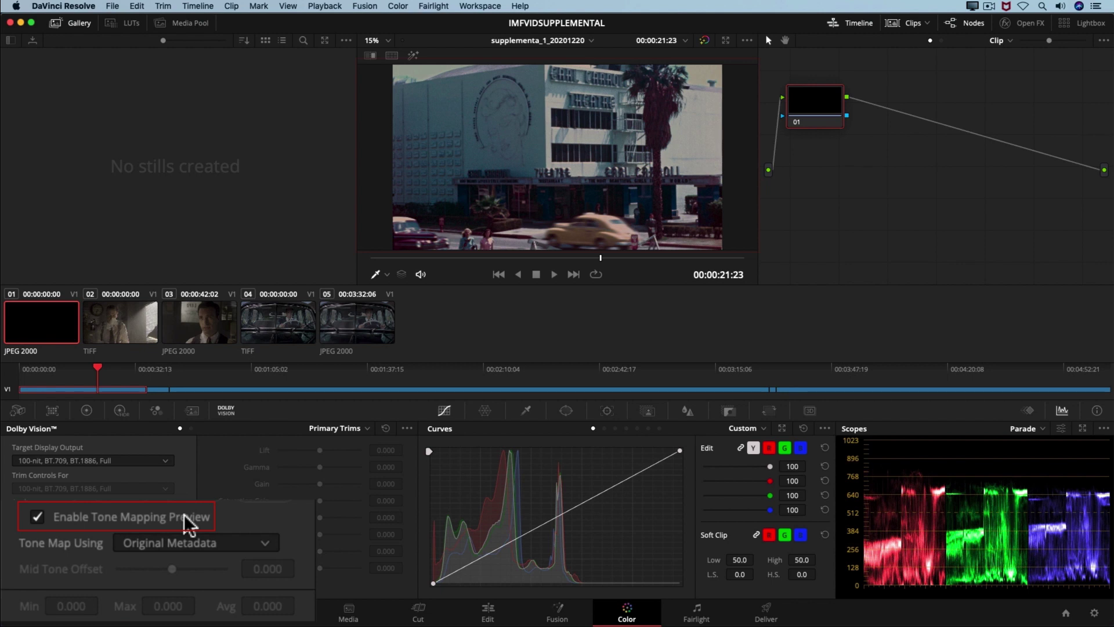
# Step: Set Tone Map Using to Original Metadata on clip 03 and on clip 05
pyautogui.click(205, 326)
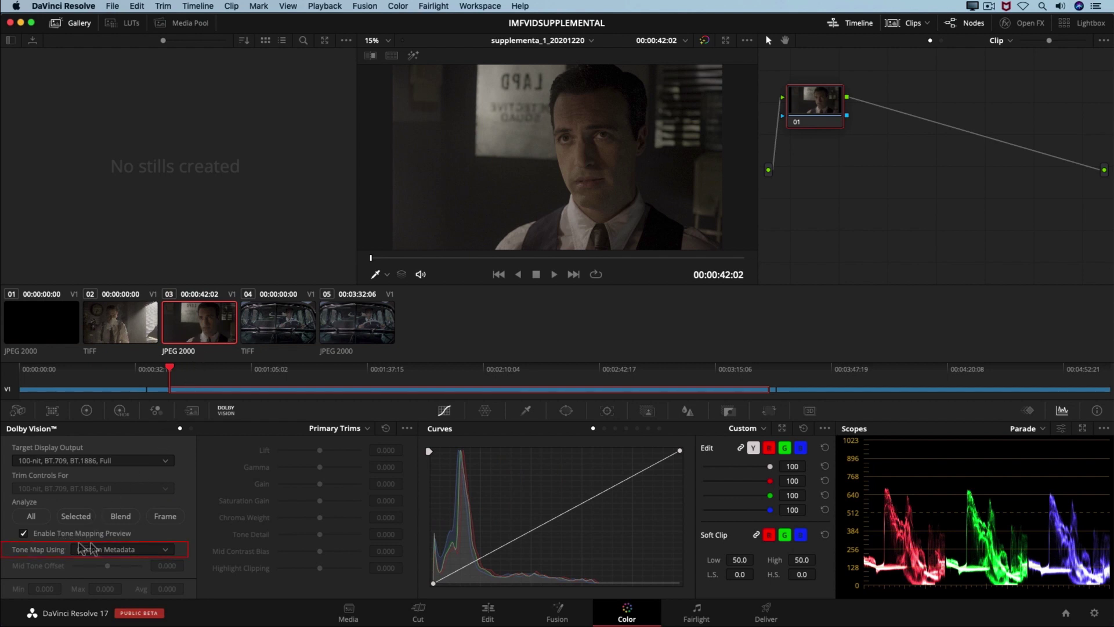
pyautogui.click(103, 552)
pyautogui.click(106, 590)
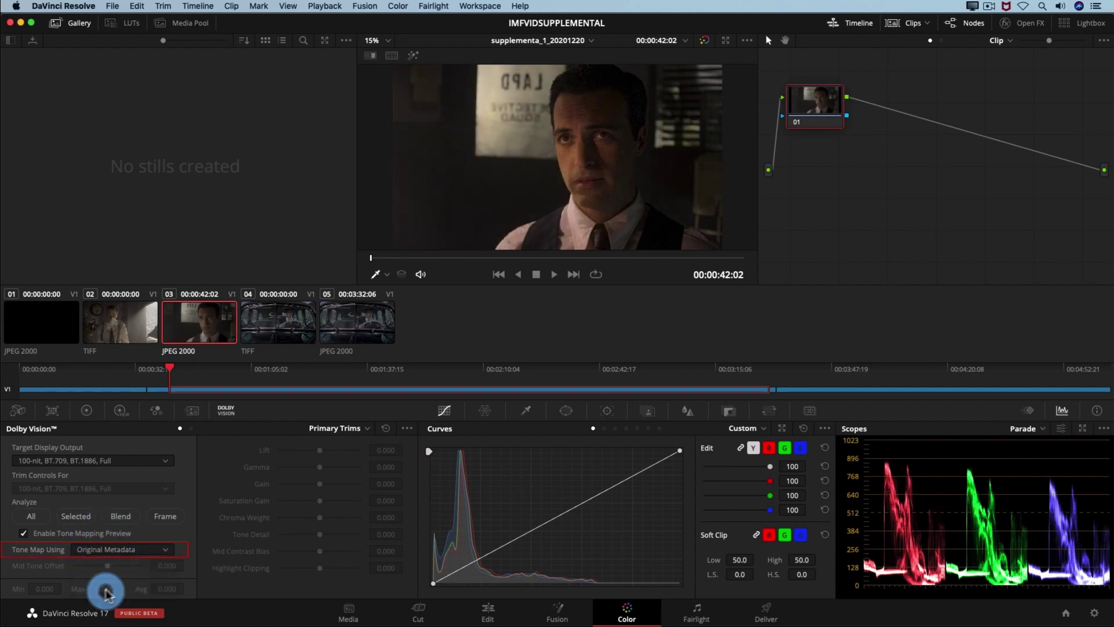
pyautogui.click(349, 325)
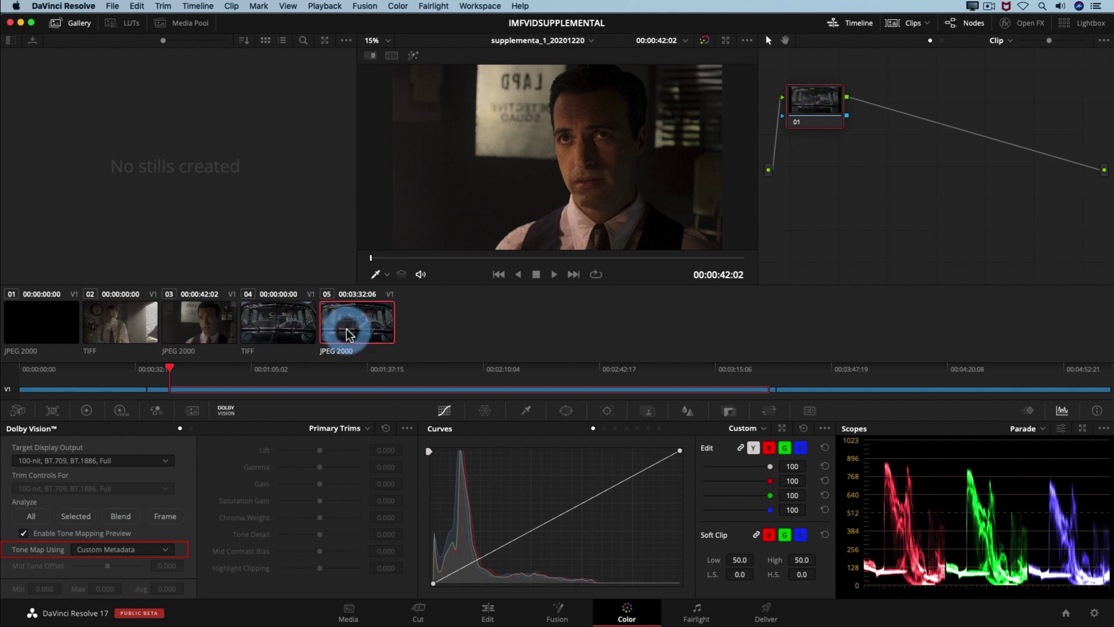
pyautogui.click(150, 550)
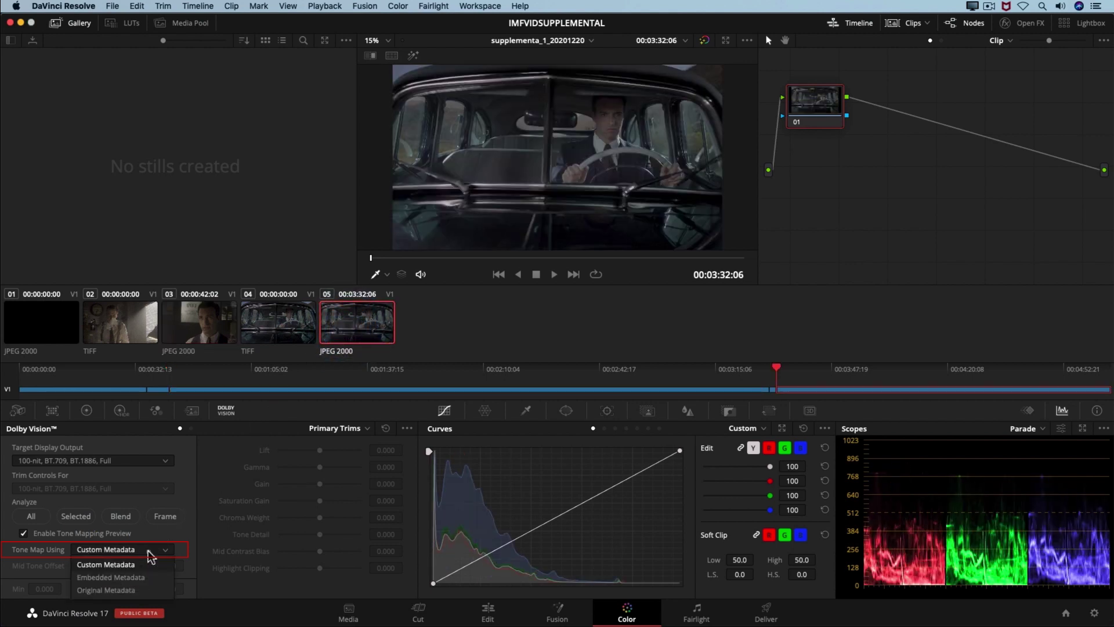
pyautogui.click(145, 590)
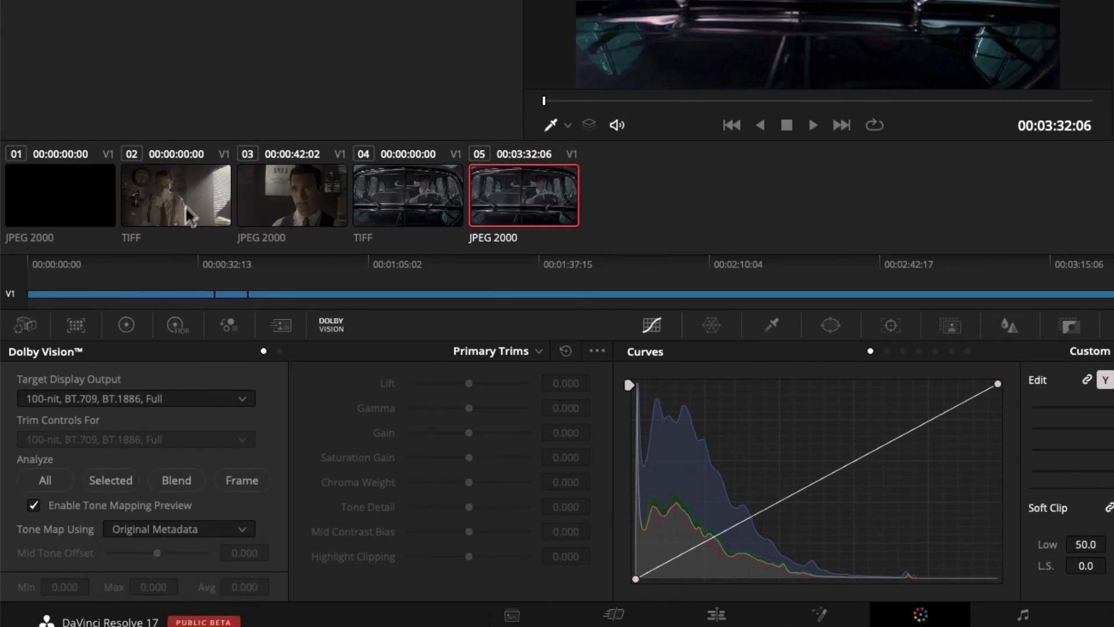
# Step: Import Meridian_23.976Fps_P3D65_DV4.0_insert1.xml onto TIFF clip 02, keeping Imported Metadata as tone map source
pyautogui.click(193, 209)
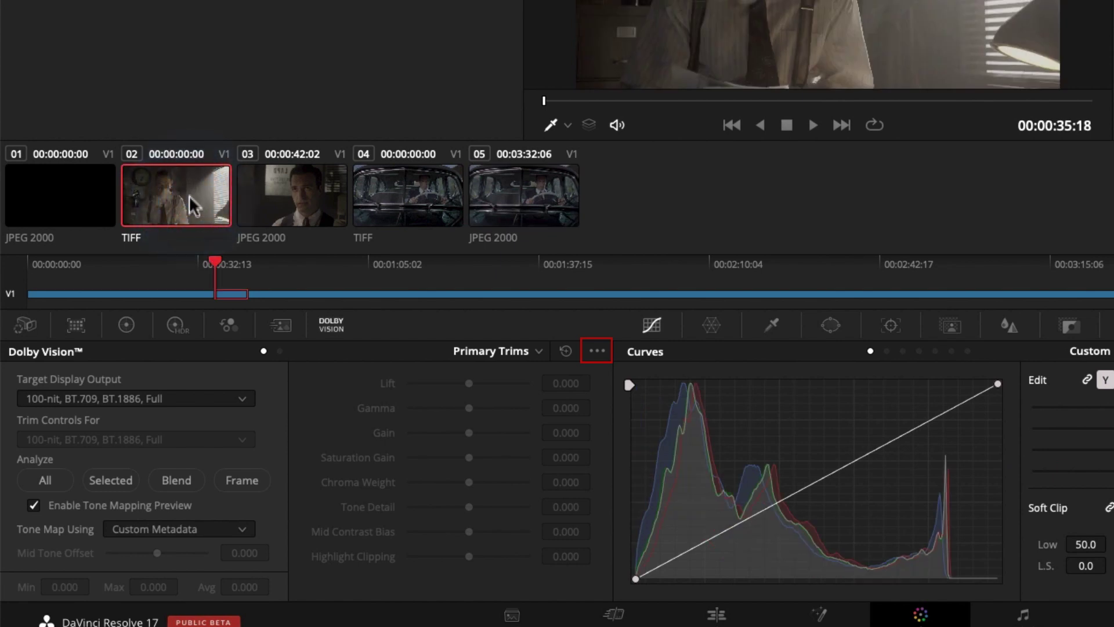
pyautogui.click(596, 351)
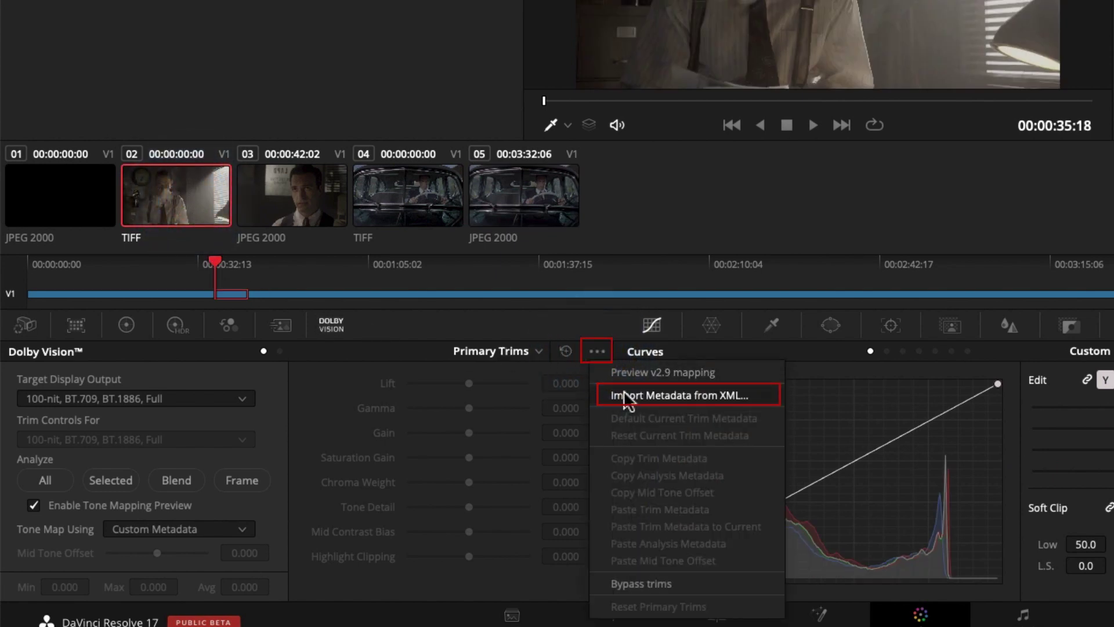
pyautogui.click(625, 393)
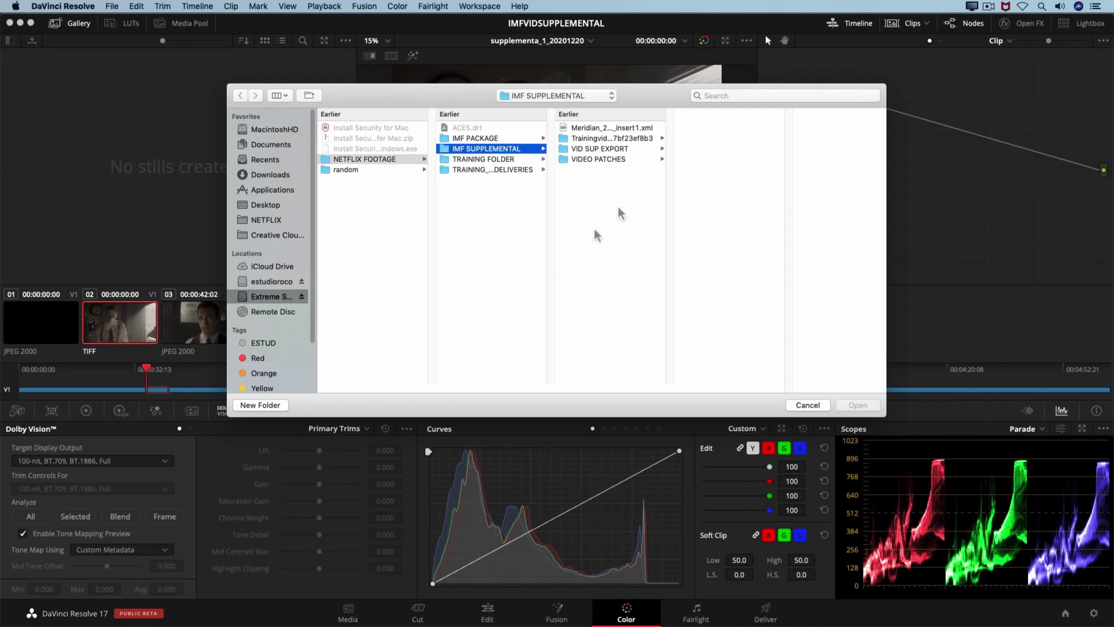
pyautogui.click(638, 129)
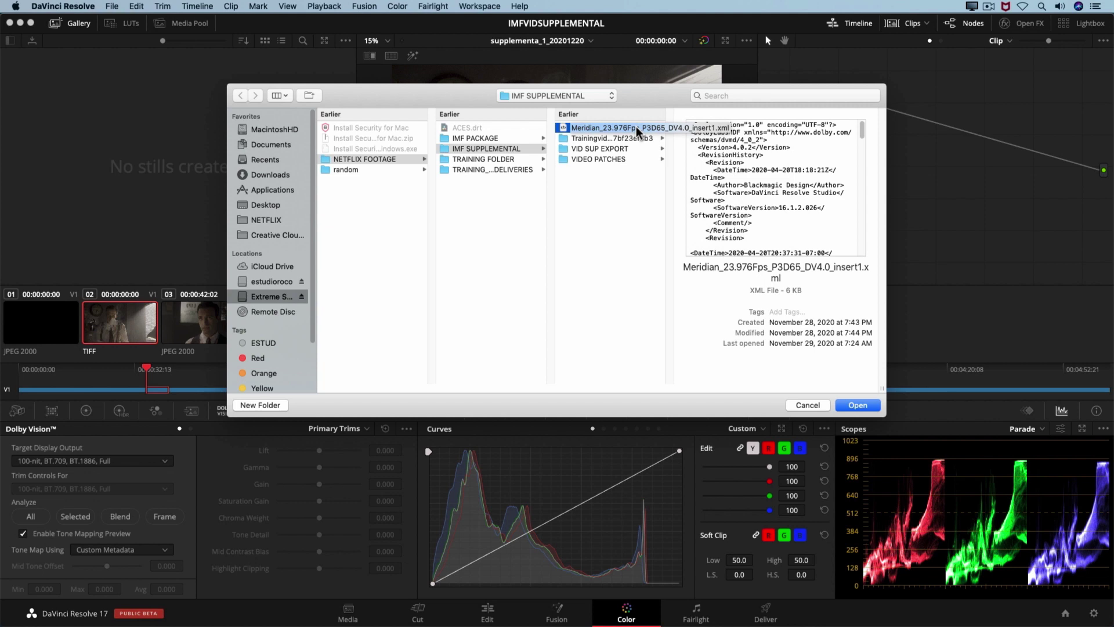
pyautogui.click(869, 406)
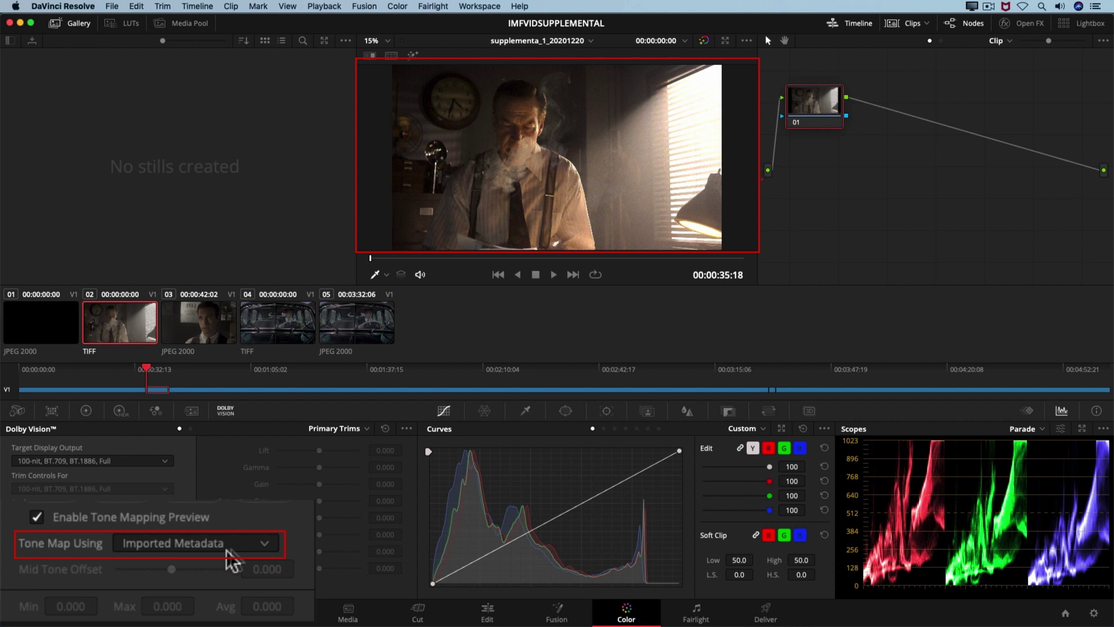
pyautogui.click(253, 550)
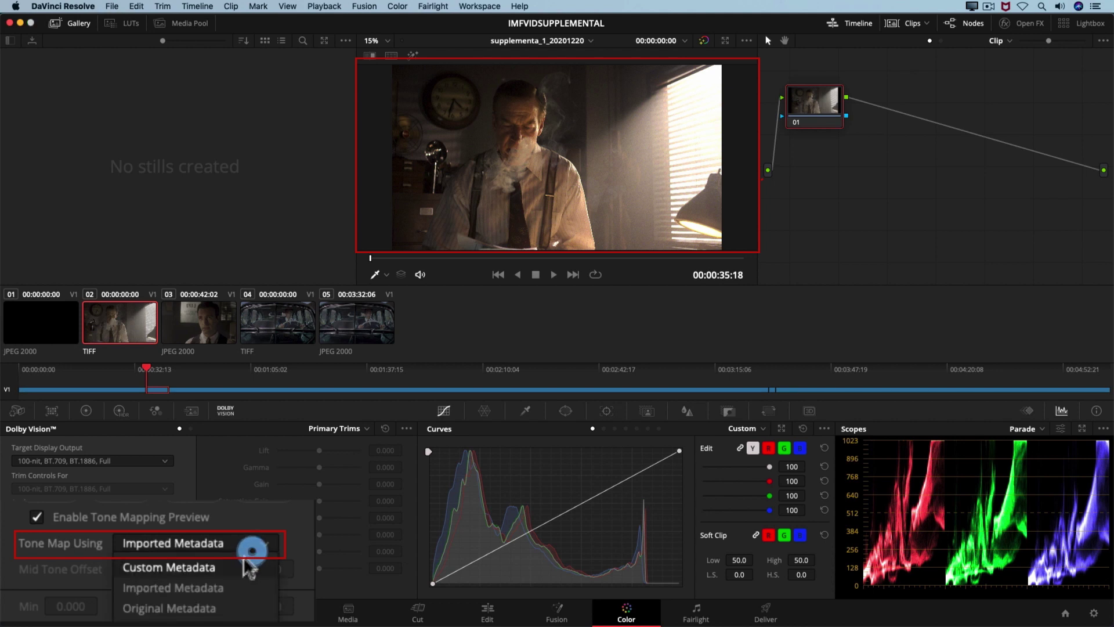
pyautogui.click(216, 589)
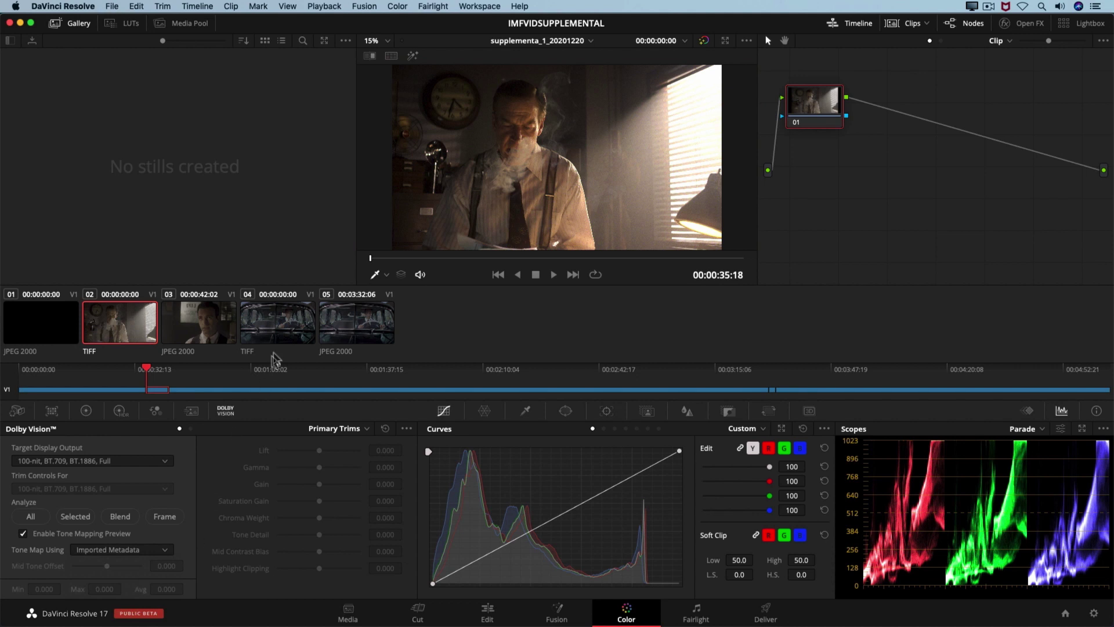
# Step: Tone map TIFF clip 04 from Original Metadata and toggle the preview to compare
pyautogui.click(284, 339)
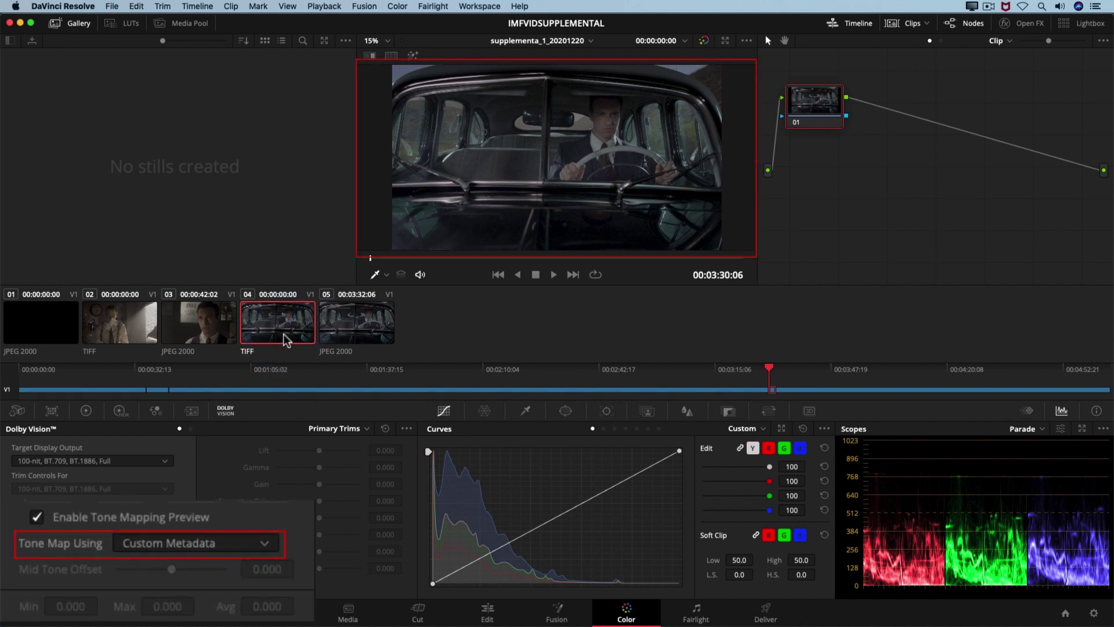
pyautogui.click(196, 543)
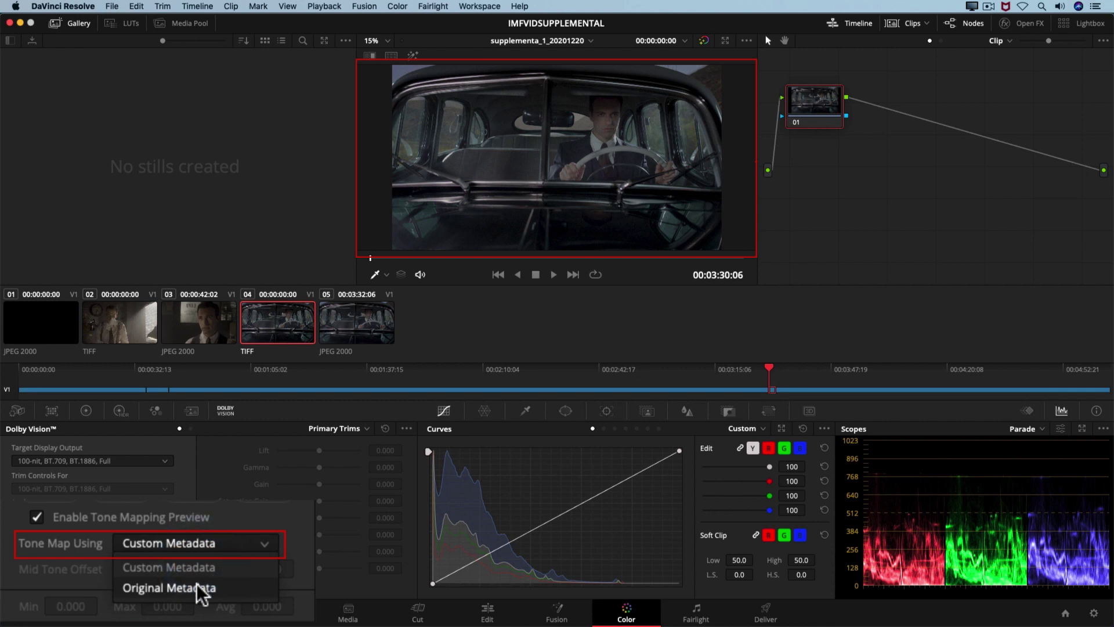
pyautogui.click(197, 590)
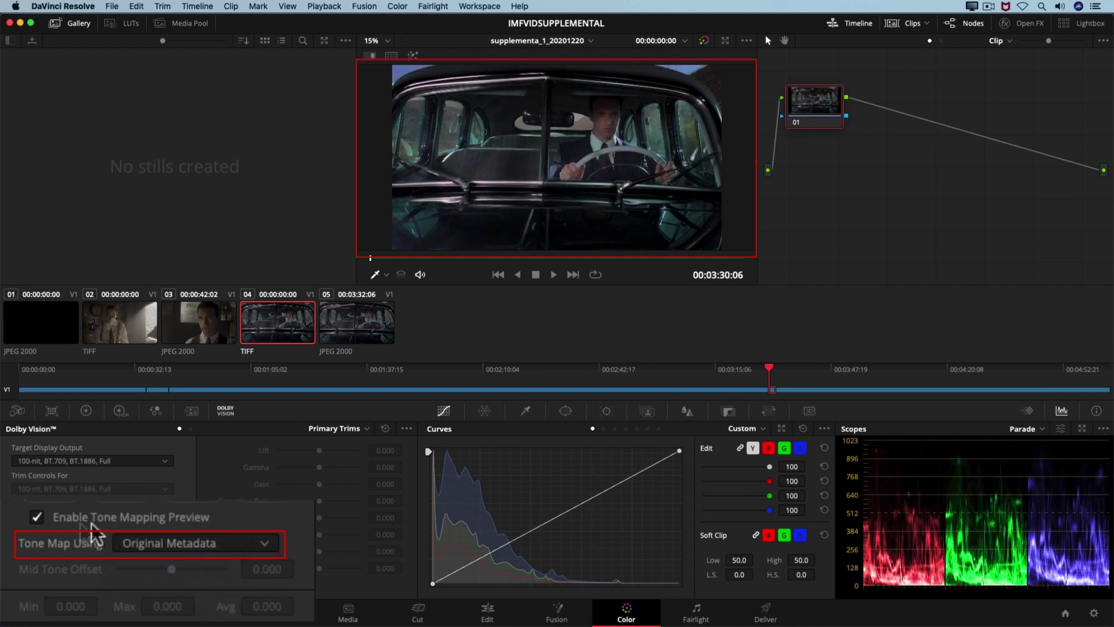
pyautogui.click(64, 517)
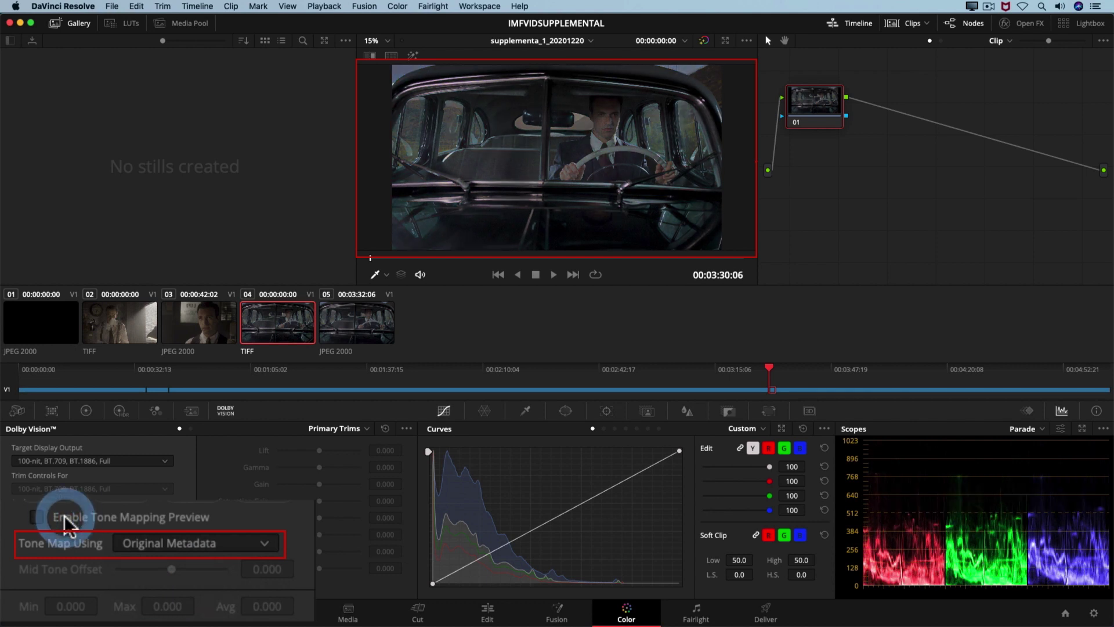
pyautogui.click(65, 521)
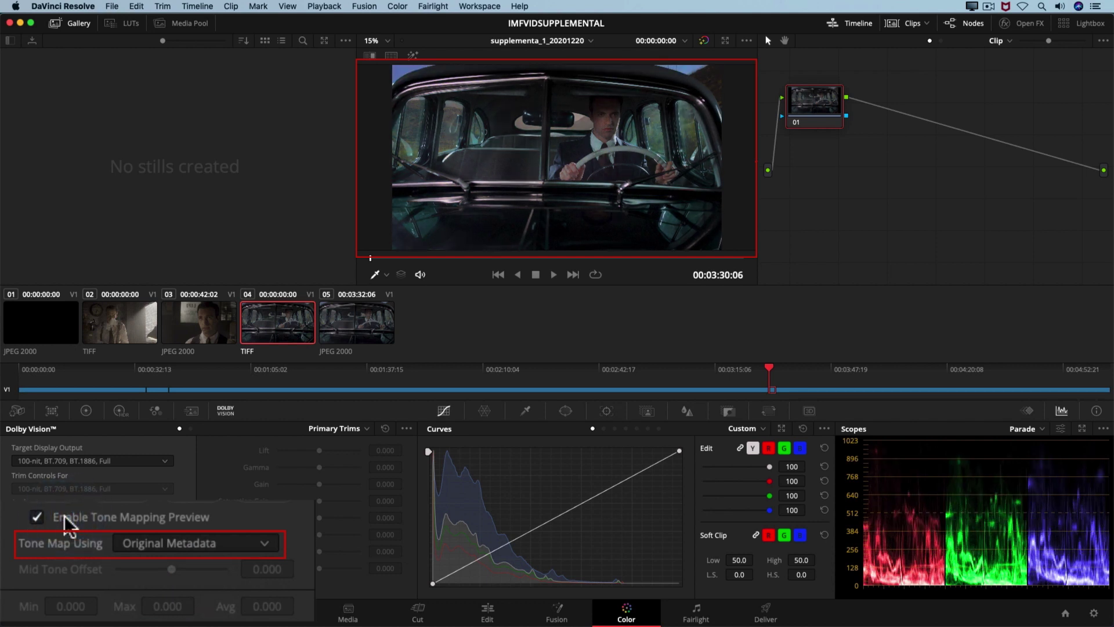
pyautogui.click(64, 521)
pyautogui.click(64, 521)
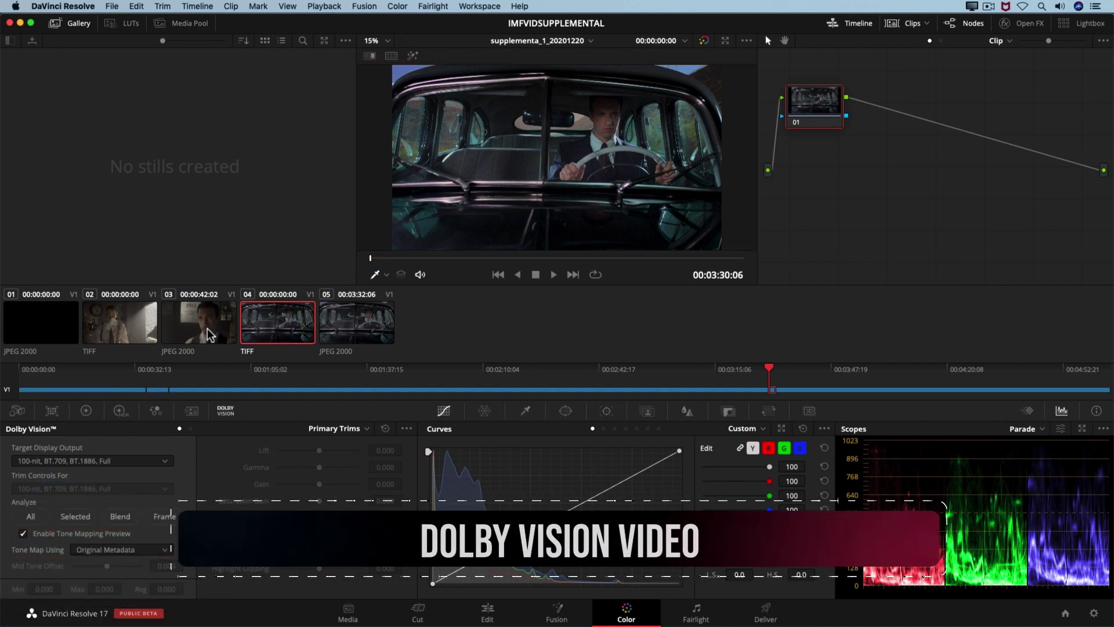
# Step: Play clip 03 from 00:03:16:02, stop playback, and return to clip 04
pyautogui.click(207, 328)
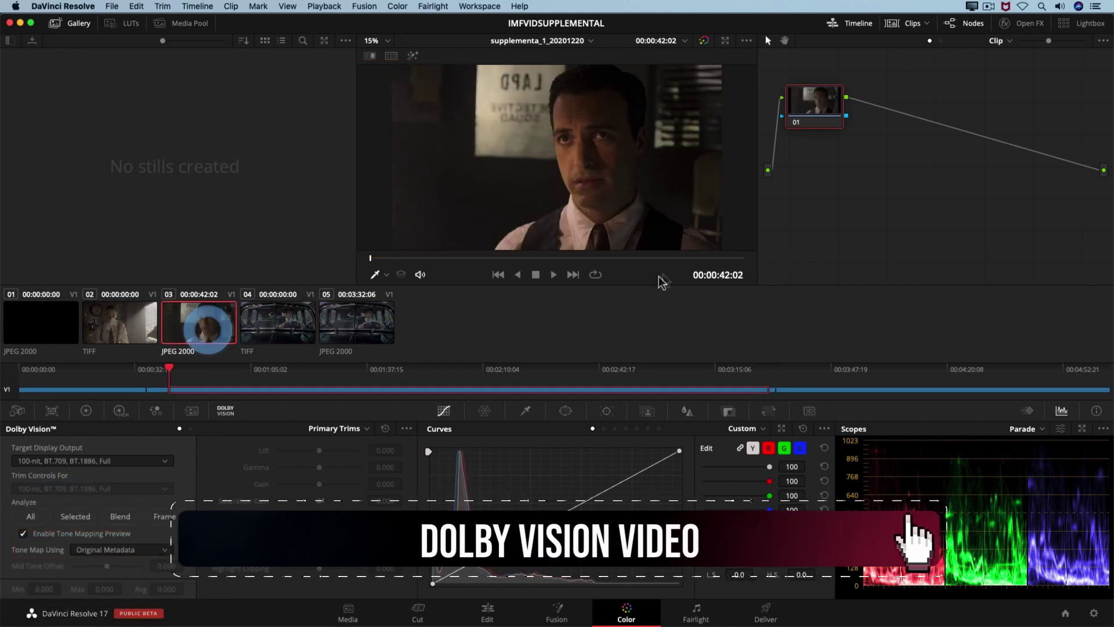
pyautogui.click(713, 258)
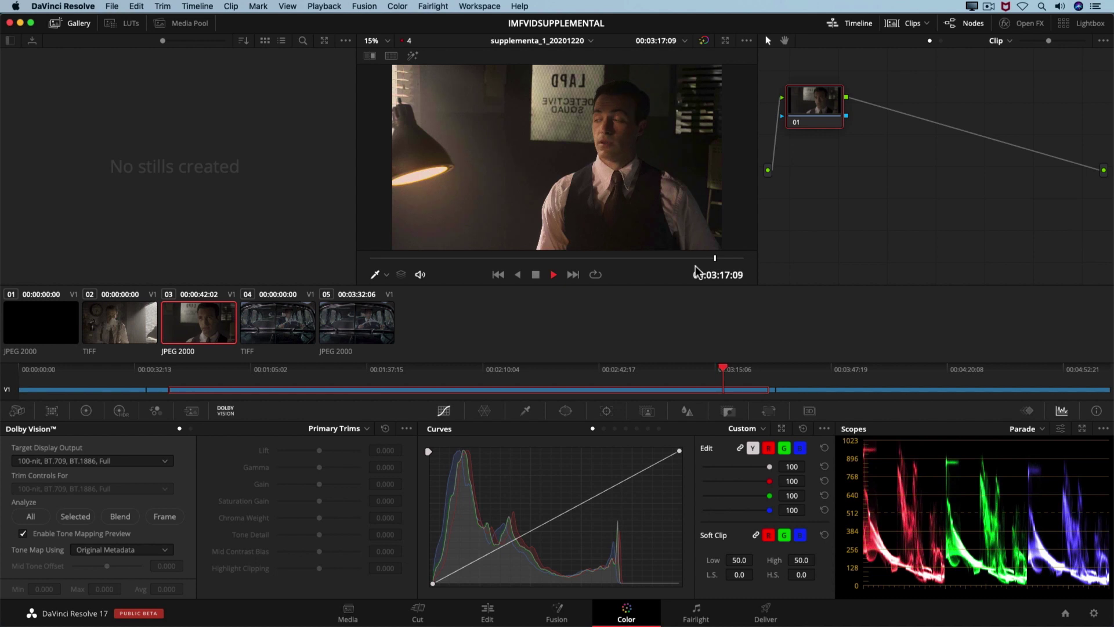
pyautogui.press('space')
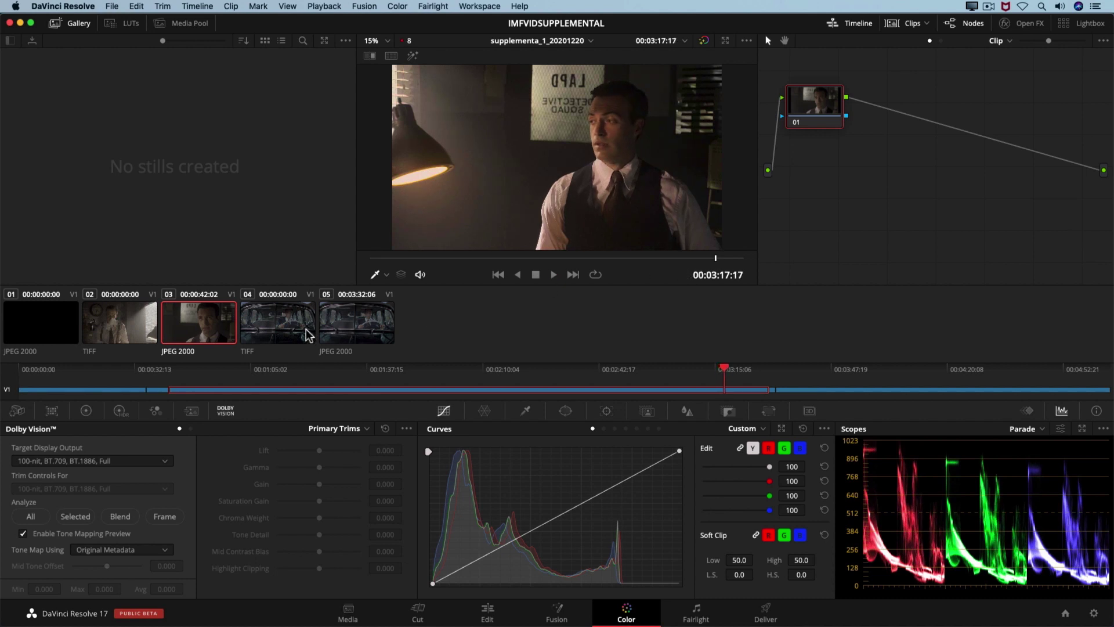
pyautogui.click(305, 334)
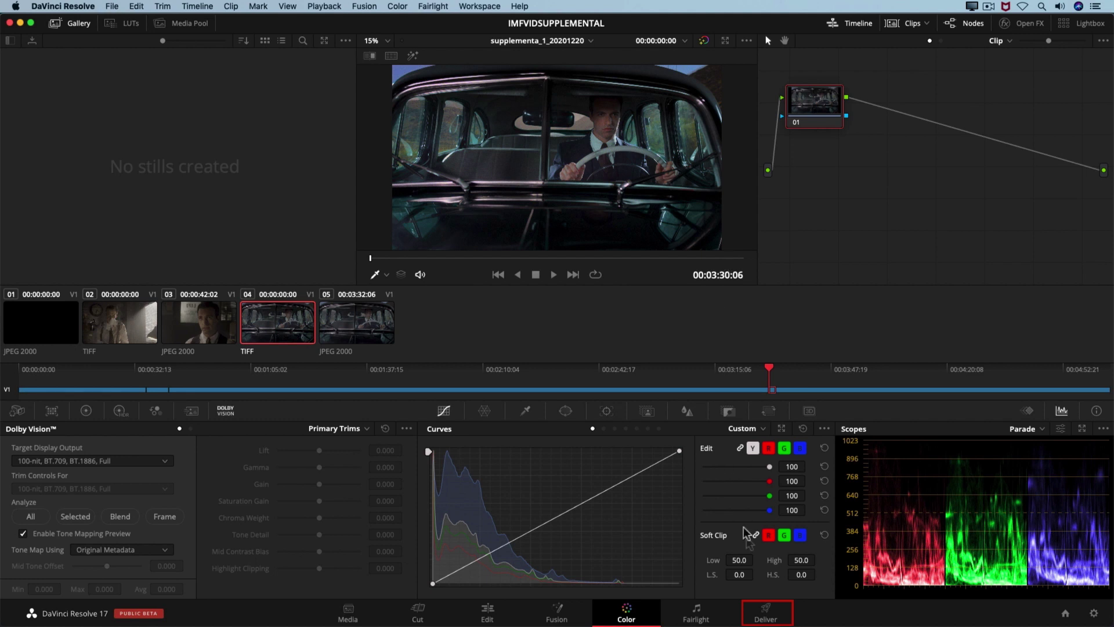
# Step: Select the Netflix IMF render preset in the Deliver page render settings
pyautogui.click(765, 614)
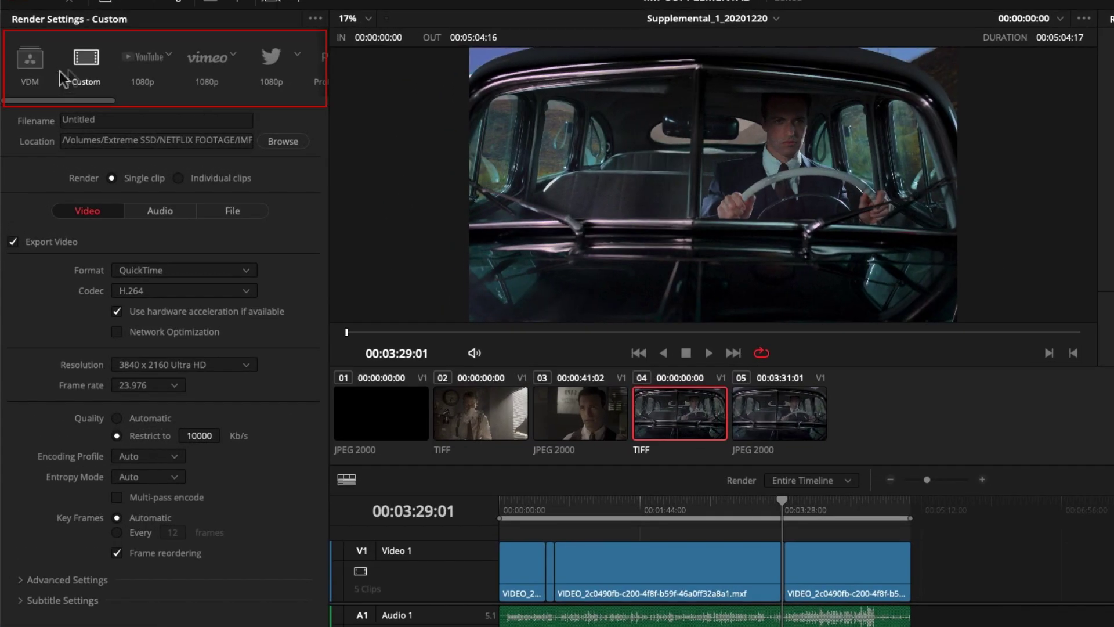
pyautogui.moveTo(110, 100); pyautogui.dragTo(236, 103)
pyautogui.click(190, 58)
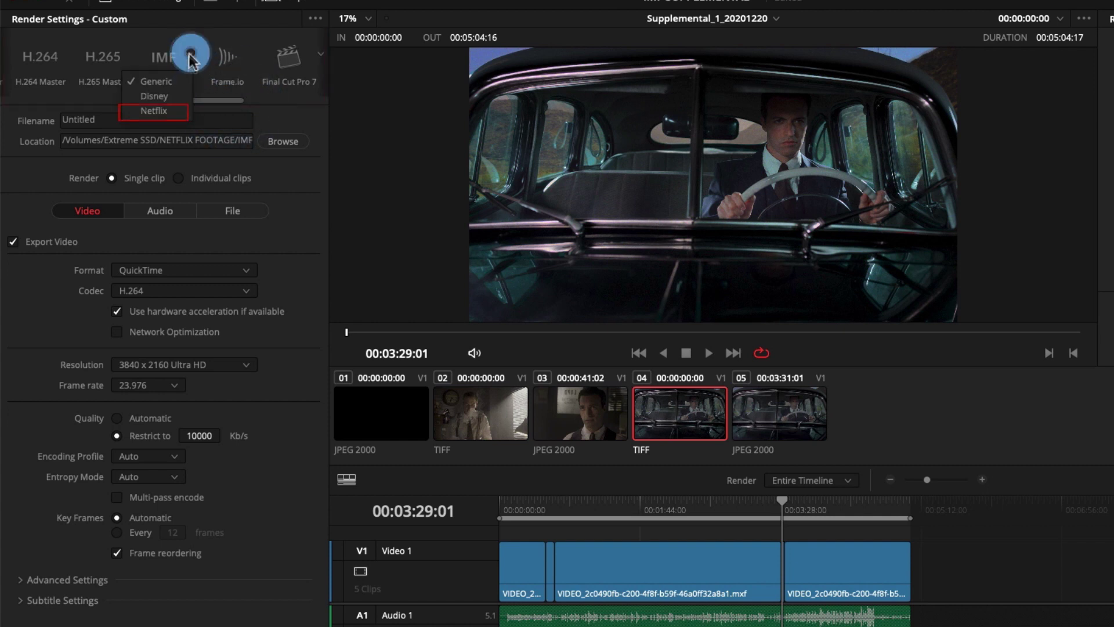
pyautogui.click(154, 110)
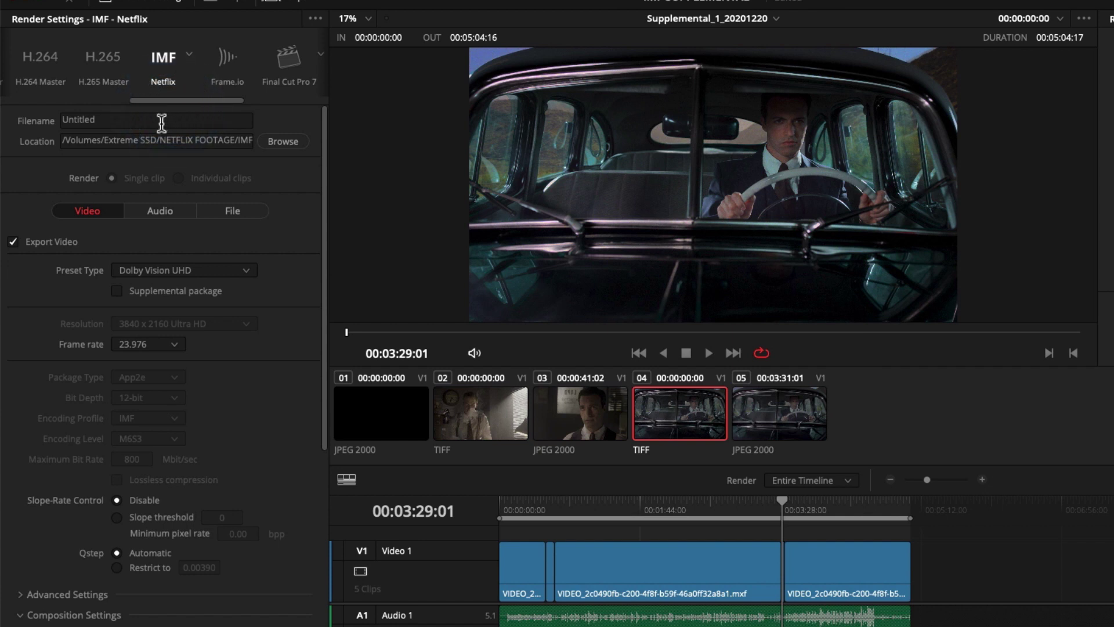
# Step: Clear the default output file name and browse for a destination folder at VID SUP EXPORT
pyautogui.click(158, 120)
pyautogui.press('BackSpace')
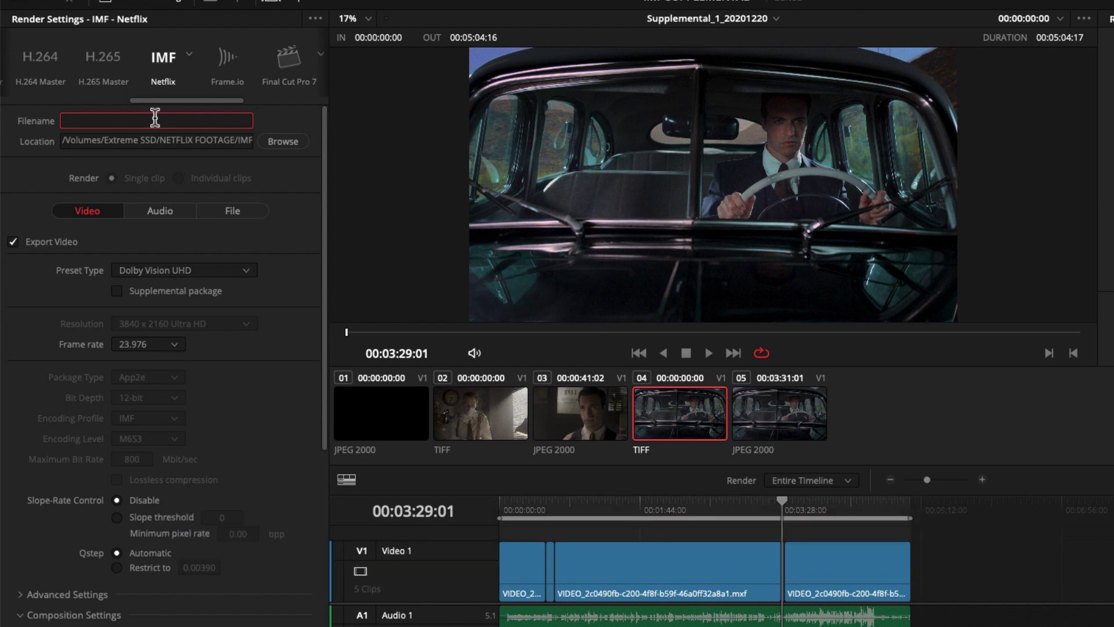
pyautogui.click(288, 144)
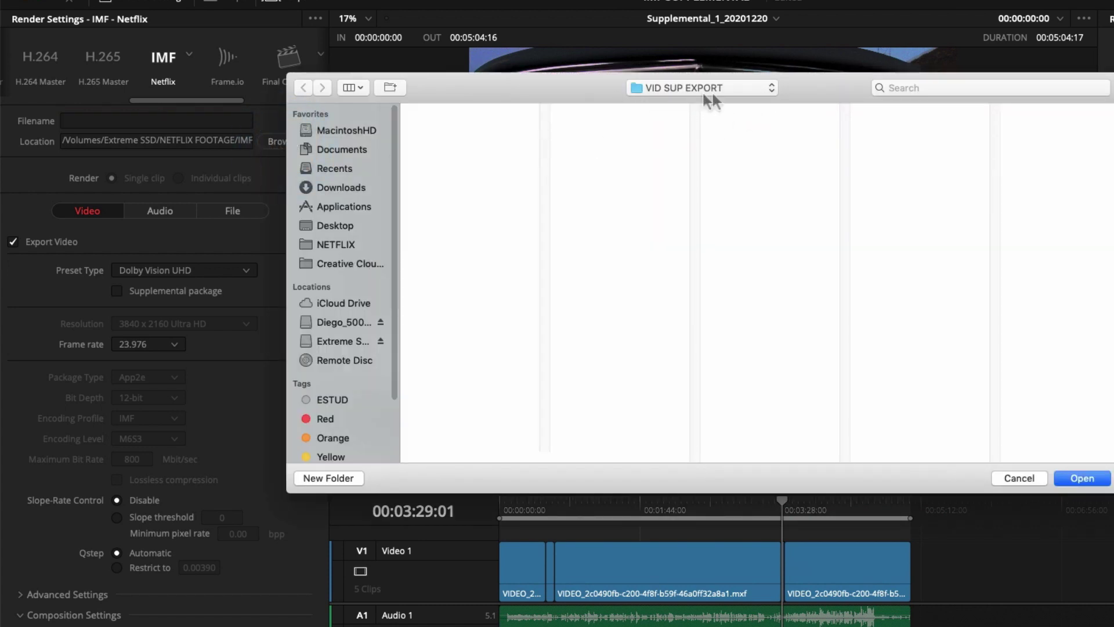
# Step: Confirm VID SUP EXPORT as the location and paste the …_S01E07s_OLV1_20201012_CPLID filename
pyautogui.click(1075, 478)
pyautogui.click(210, 181)
pyautogui.press('super+v')
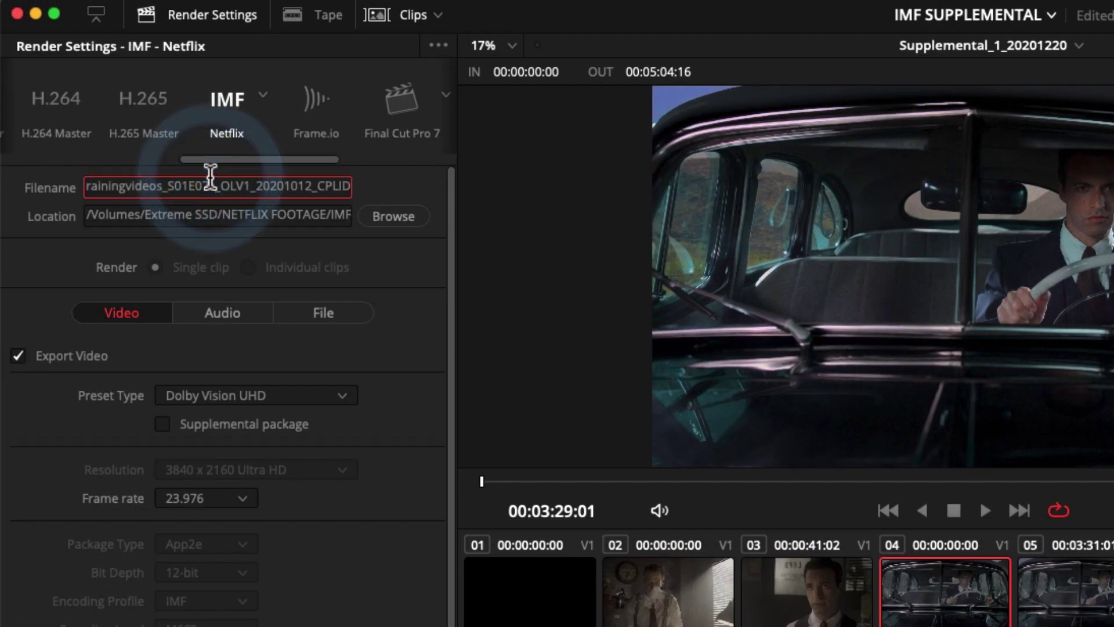
pyautogui.click(160, 186)
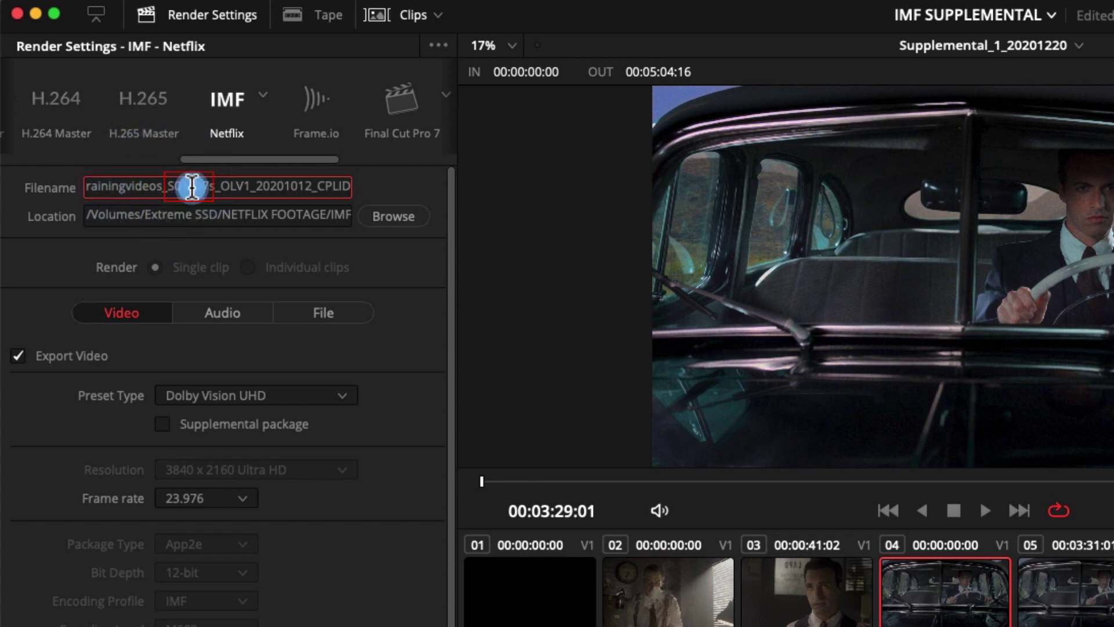
pyautogui.click(232, 185)
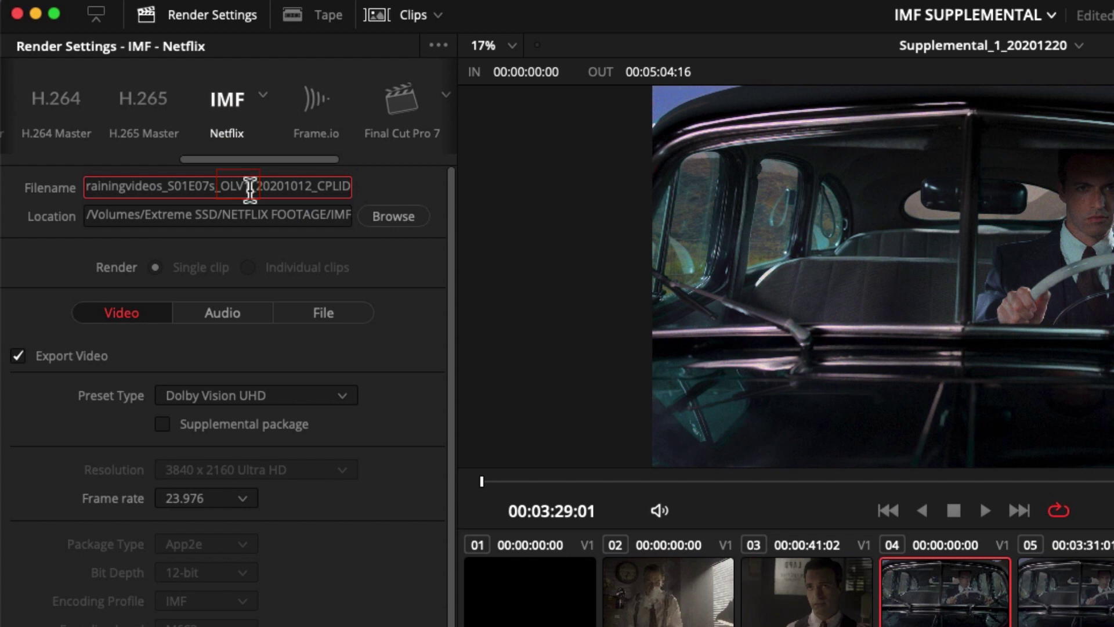
pyautogui.click(261, 186)
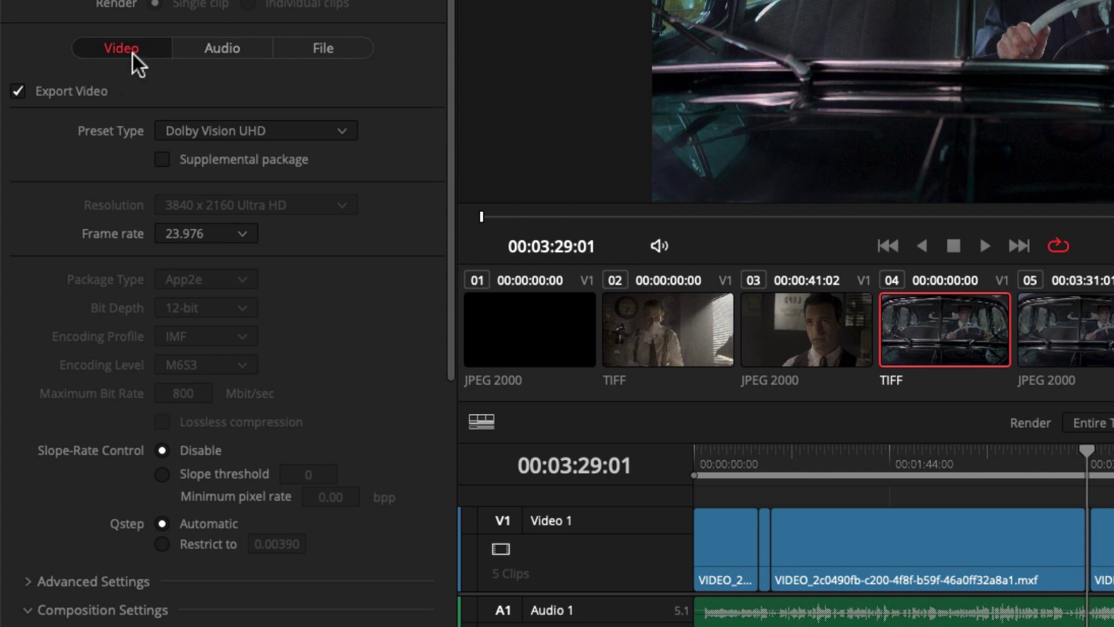
# Step: Mark the render as a supplemental package and change Content kind from ADV - Advertisement to EPS - Episode
pyautogui.click(163, 160)
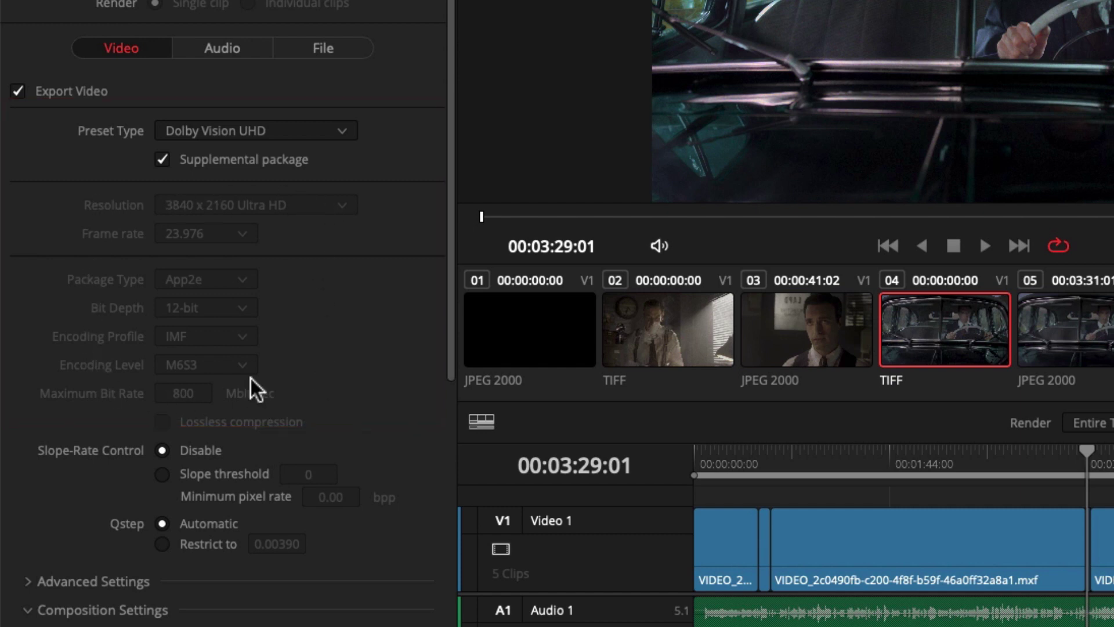
pyautogui.scroll(-5, 251, 378)
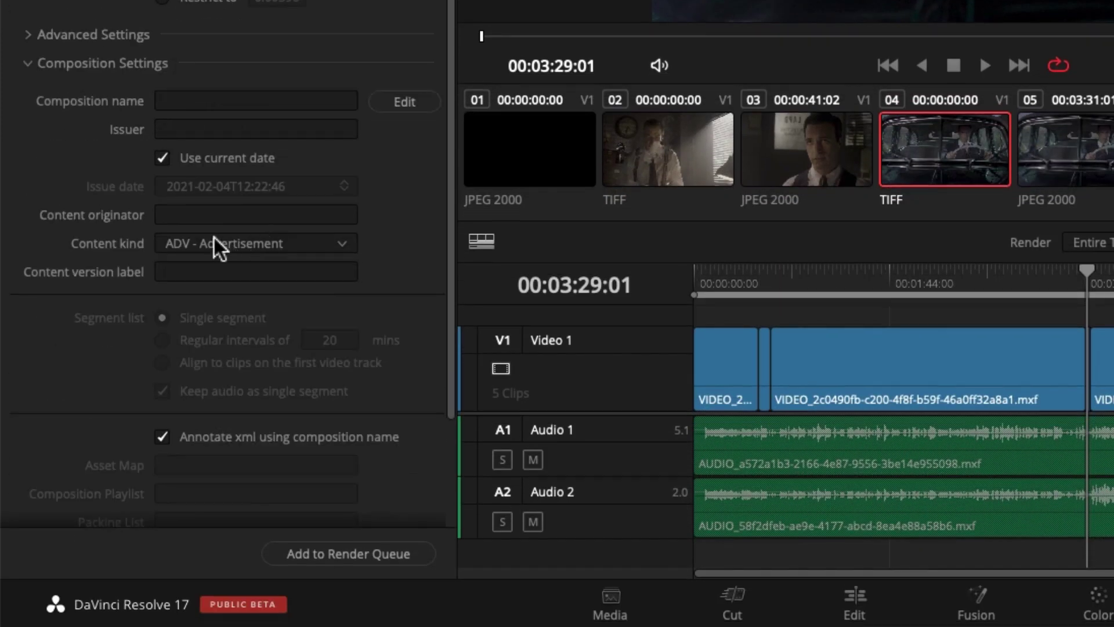
pyautogui.click(278, 245)
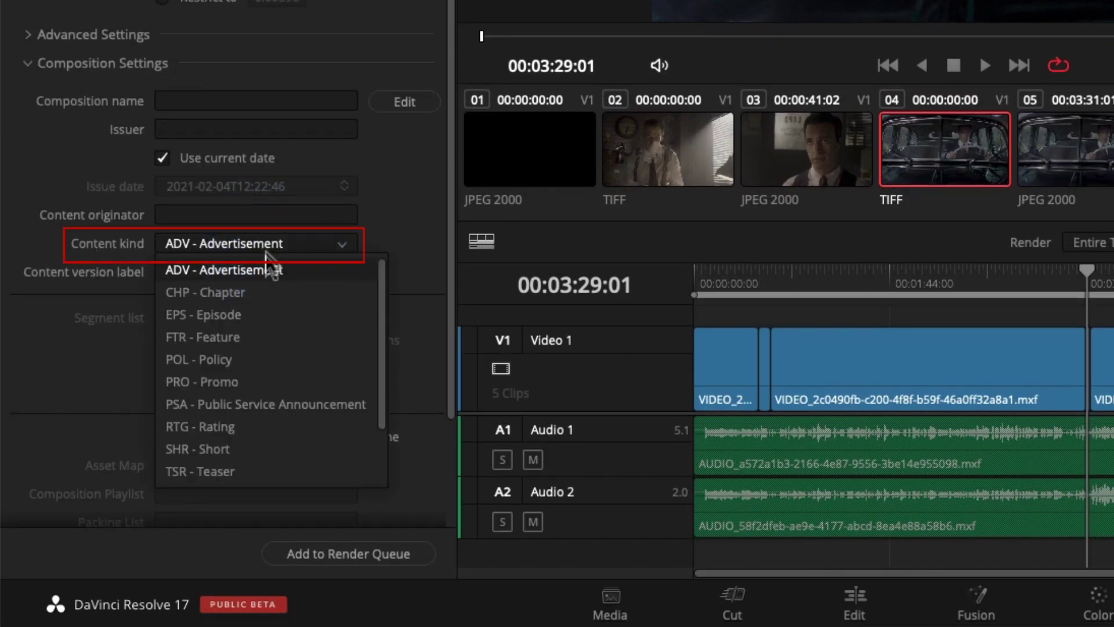
pyautogui.click(260, 316)
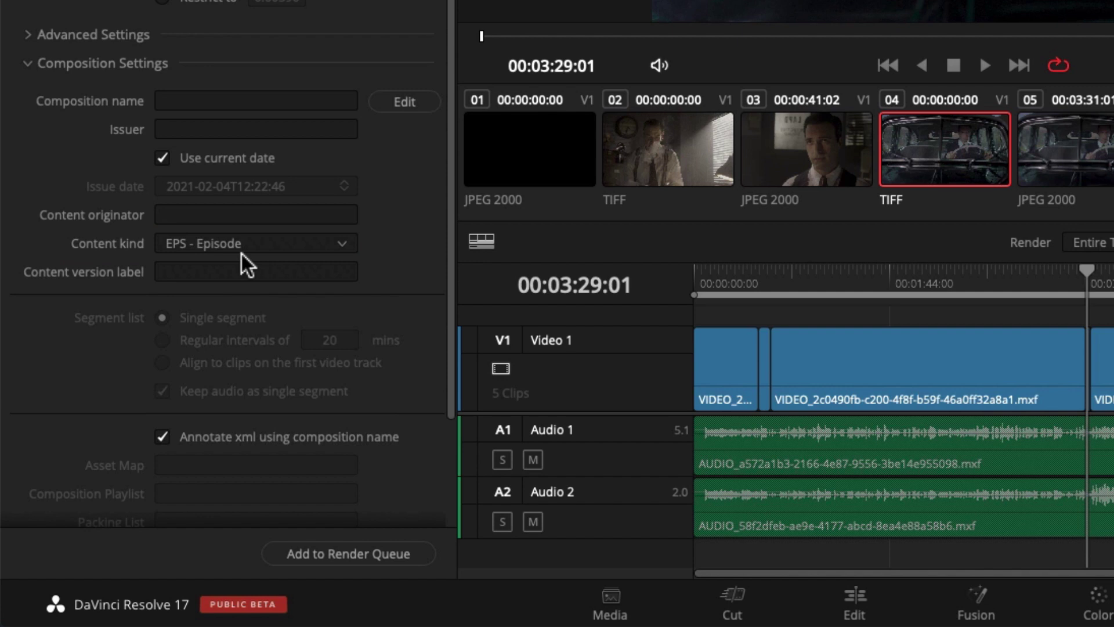
pyautogui.scroll(10, 242, 253)
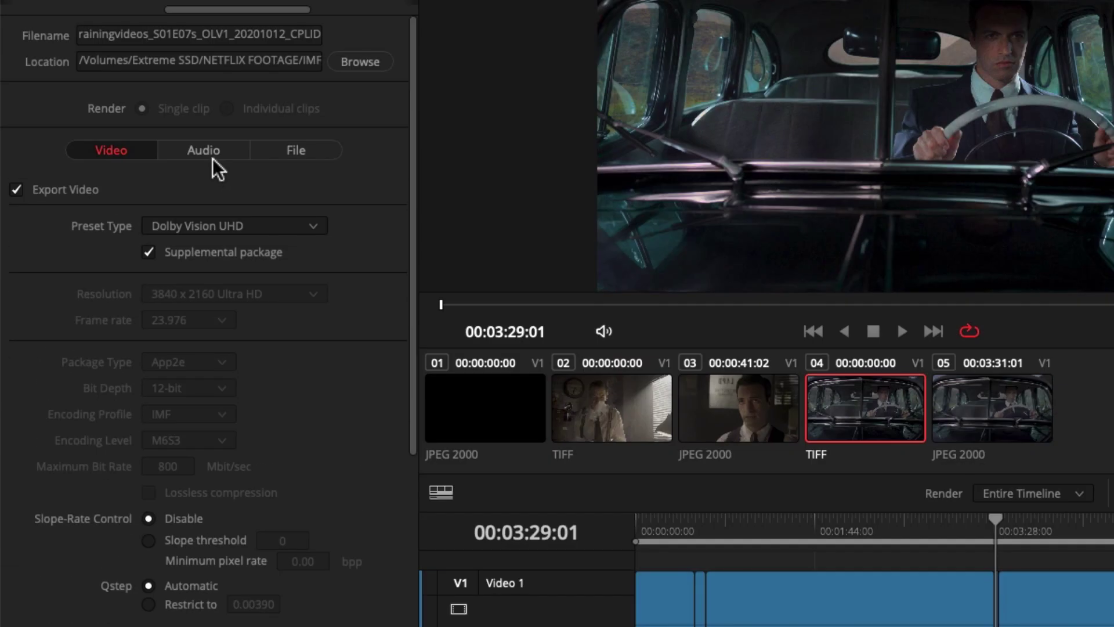
# Step: Output Linear PCM audio with track 1 from timeline track 1 (5.1) and track 2 from timeline track 2 (stereo)
pyautogui.click(211, 152)
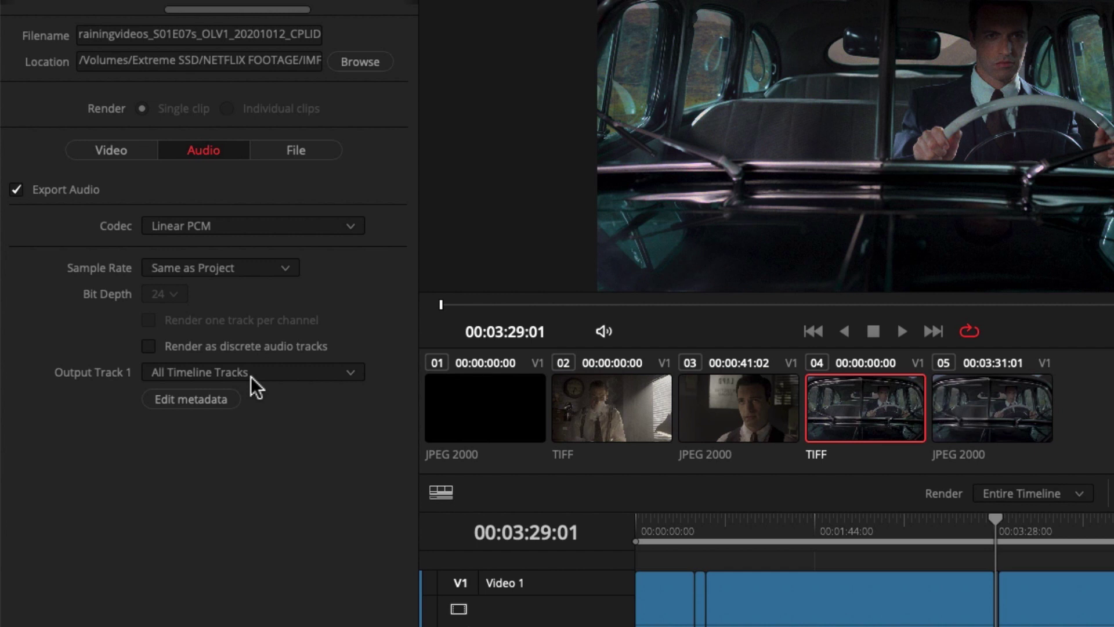
pyautogui.click(213, 373)
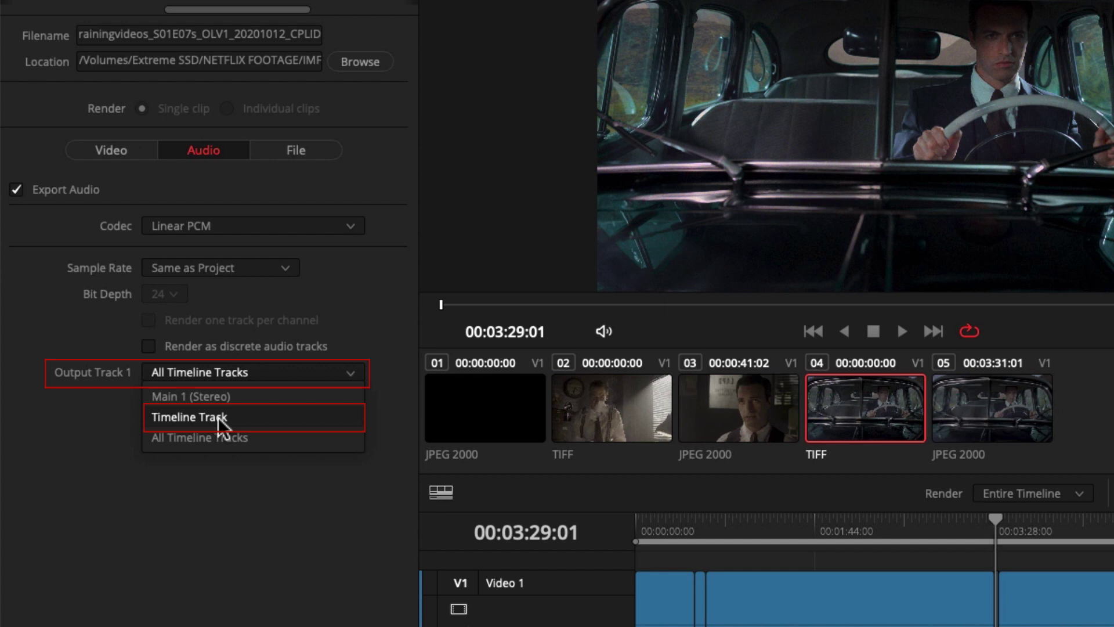
pyautogui.click(218, 417)
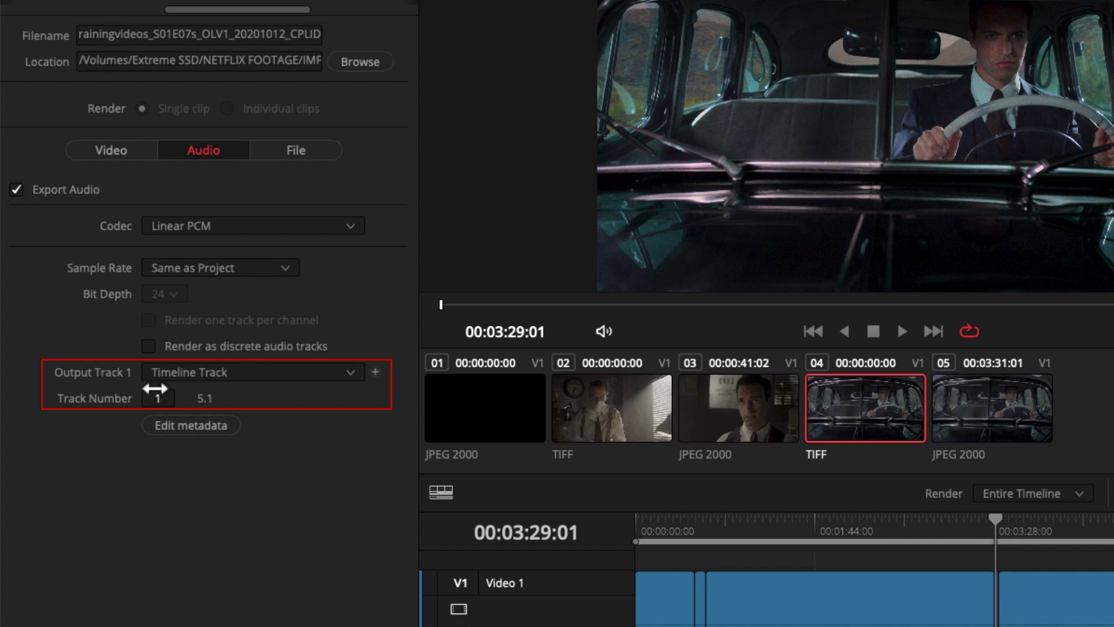
pyautogui.click(375, 374)
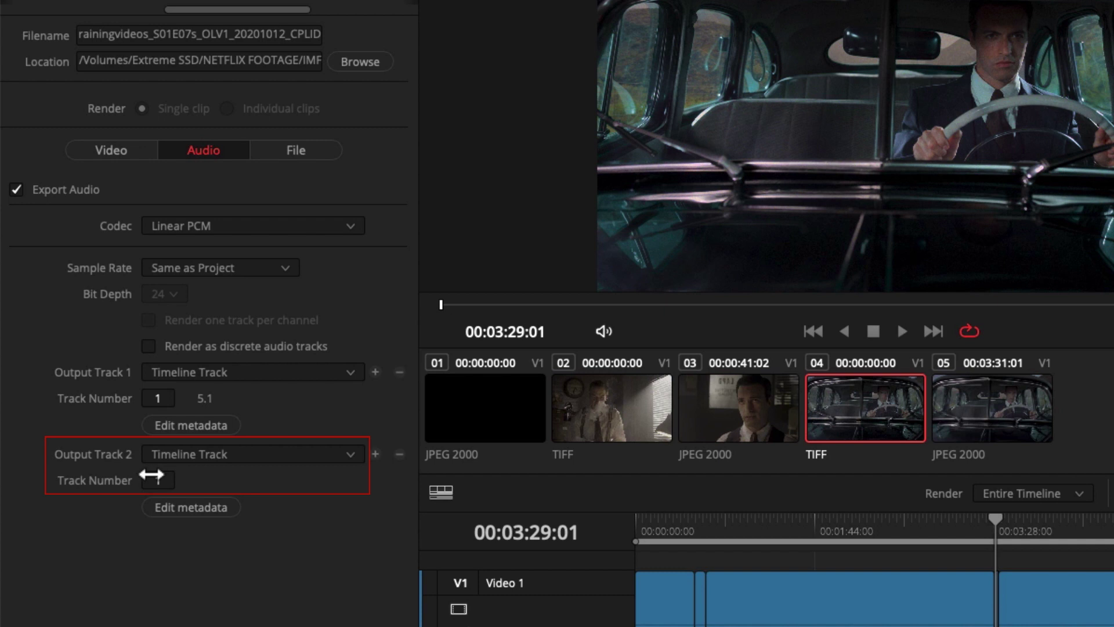
pyautogui.moveTo(152, 477); pyautogui.dragTo(161, 477)
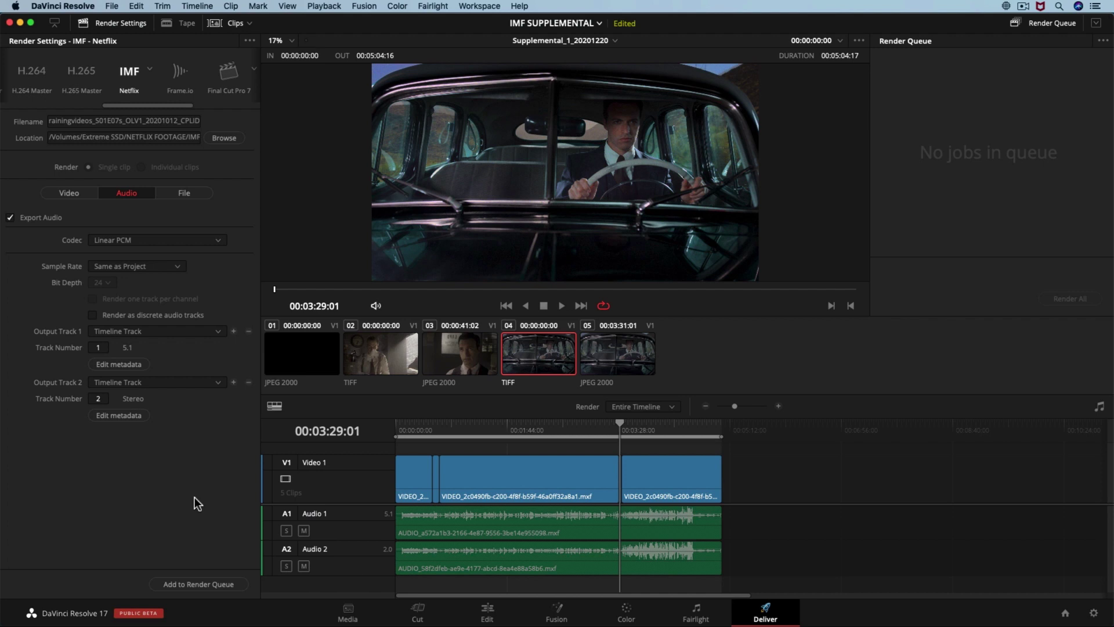
# Step: Queue the IMF supplemental job and render it, completing in 00:01:24
pyautogui.click(175, 585)
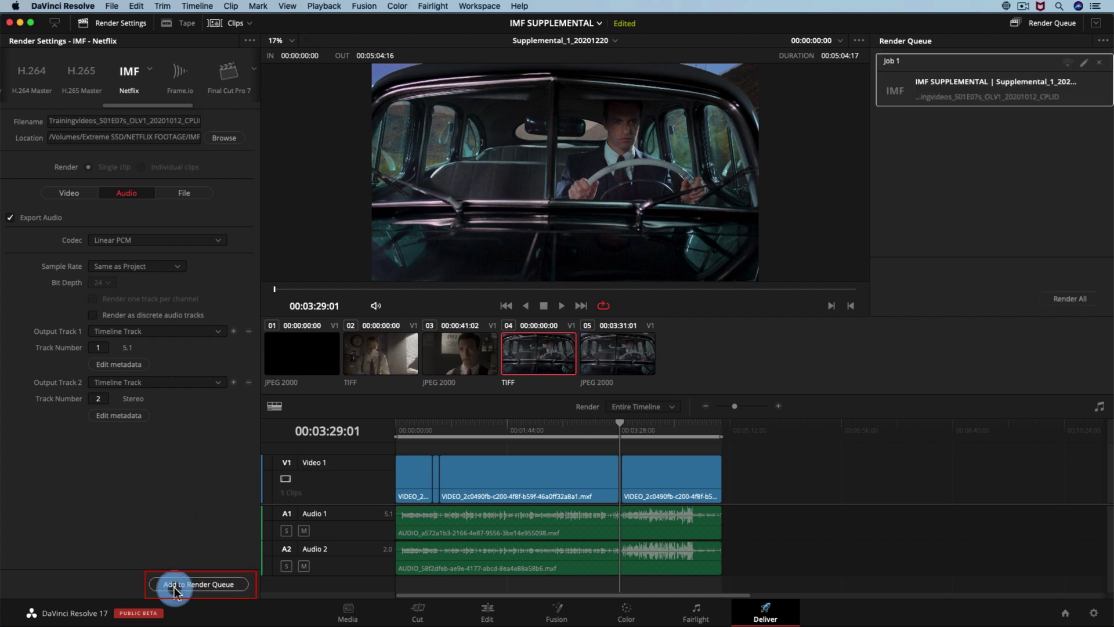
pyautogui.click(1070, 299)
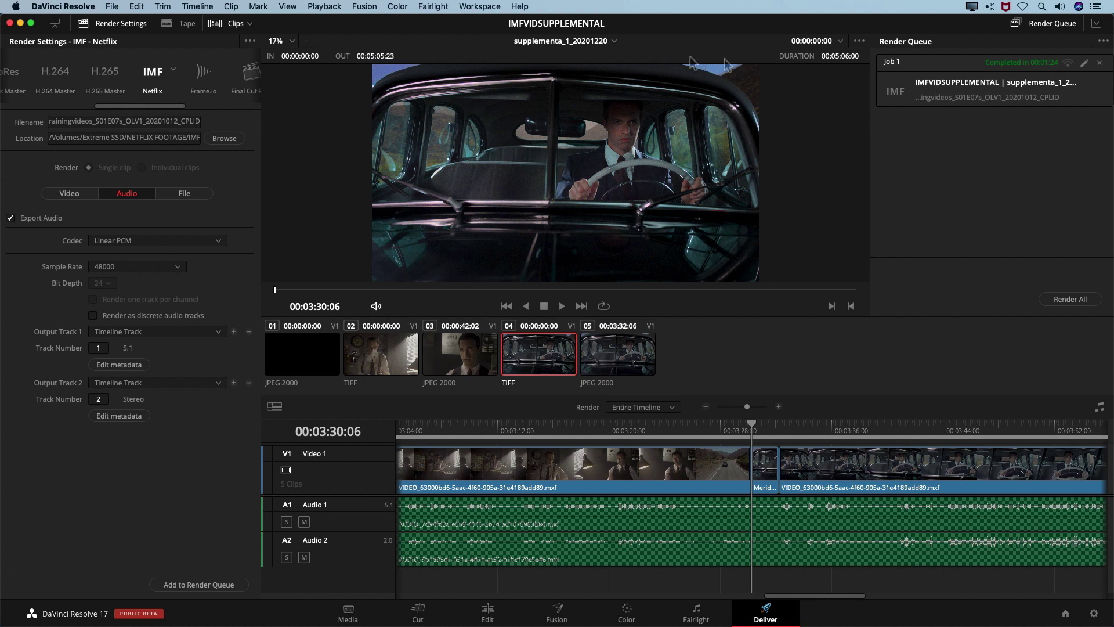
pyautogui.click(946, 93)
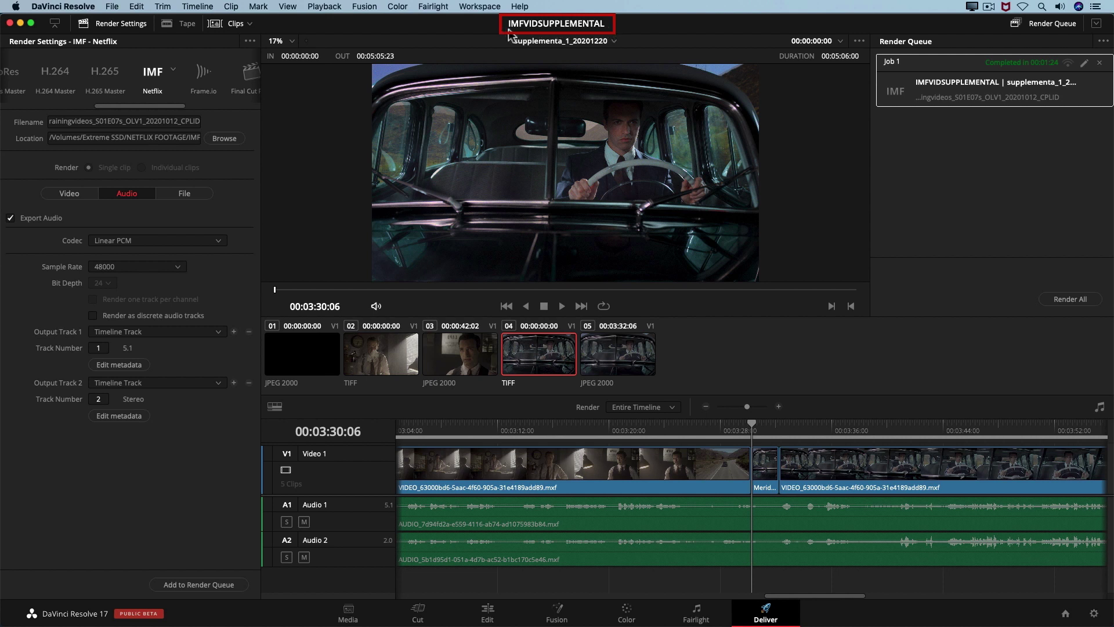
pyautogui.click(112, 6)
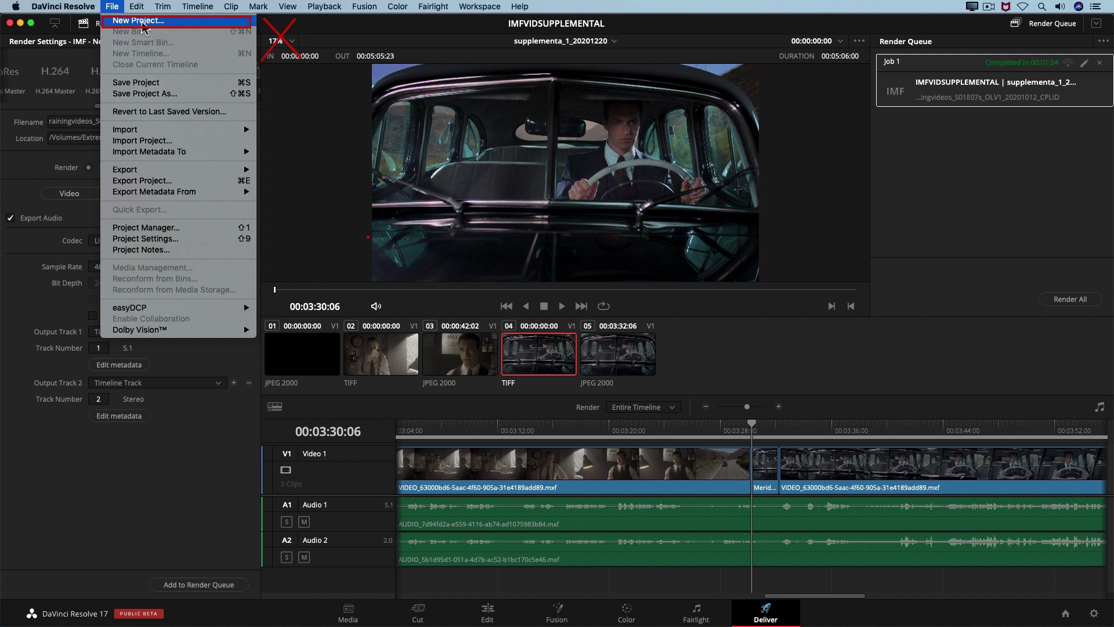
pyautogui.click(369, 29)
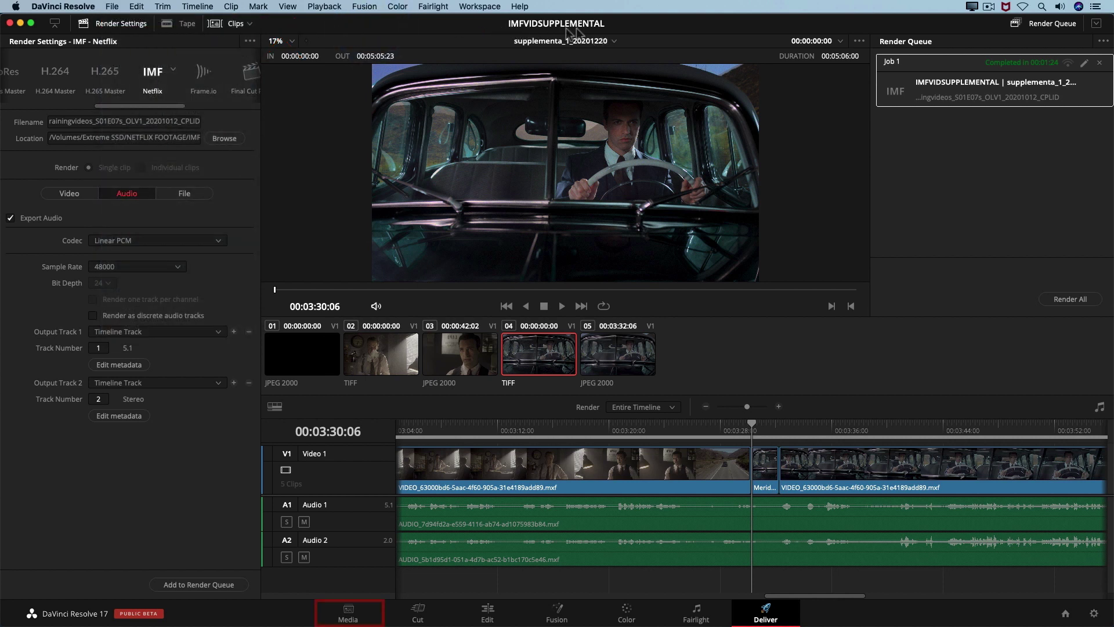
# Step: On the Media page, open VID SUP EXPORT and preview the rendered CPLID clip
pyautogui.click(361, 617)
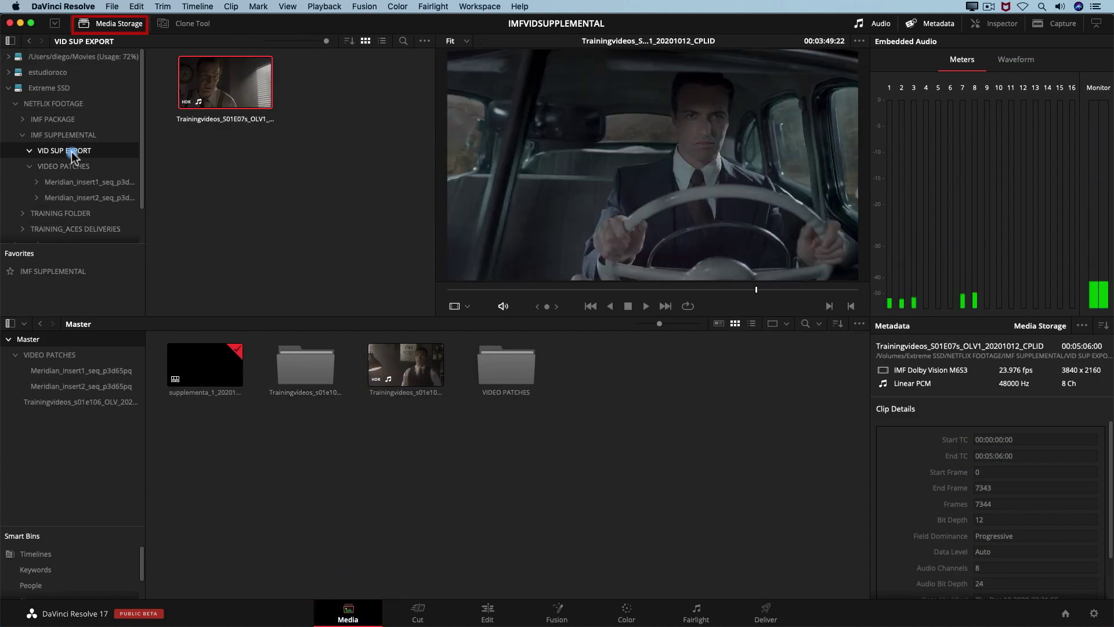
pyautogui.click(71, 152)
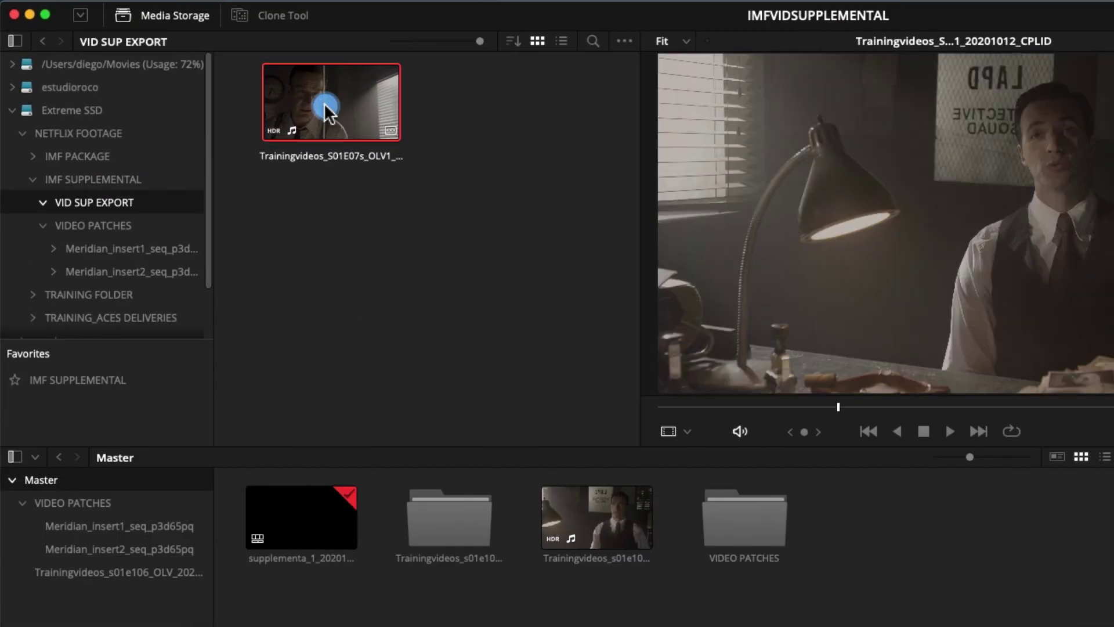
pyautogui.click(231, 92)
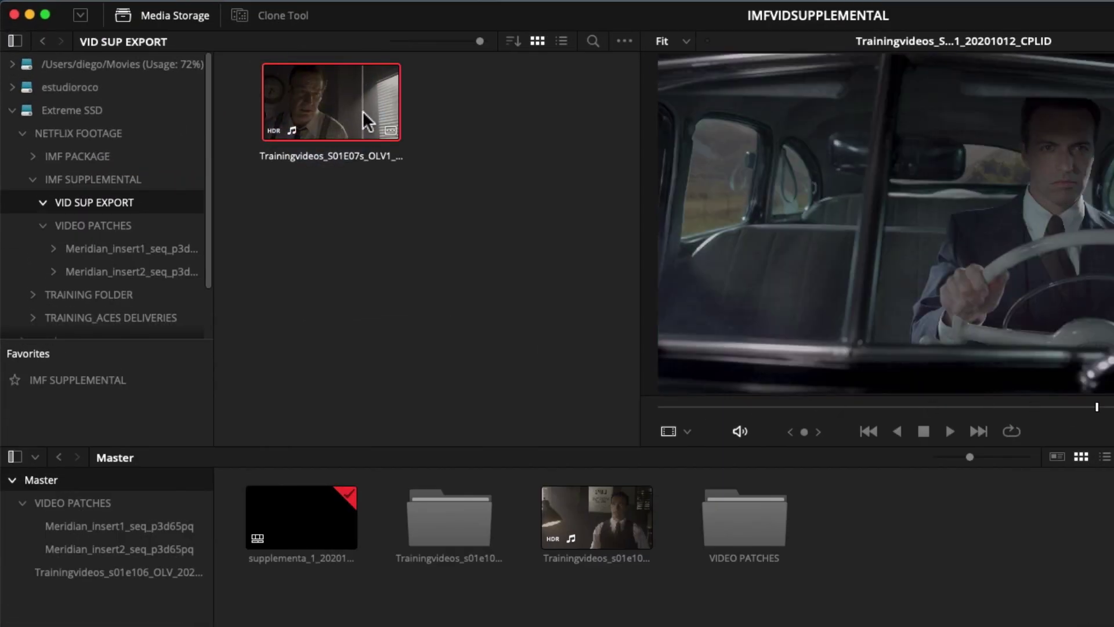
pyautogui.click(353, 111)
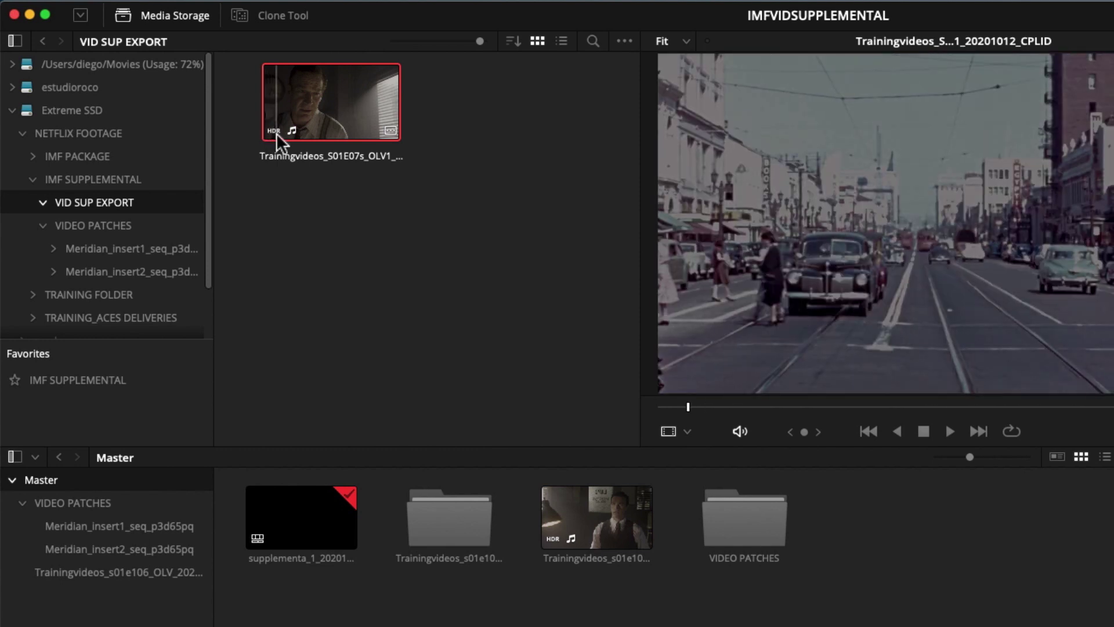
# Step: Import the rendered clip into the Master bin and view its metadata without the audio meters
pyautogui.click(317, 113)
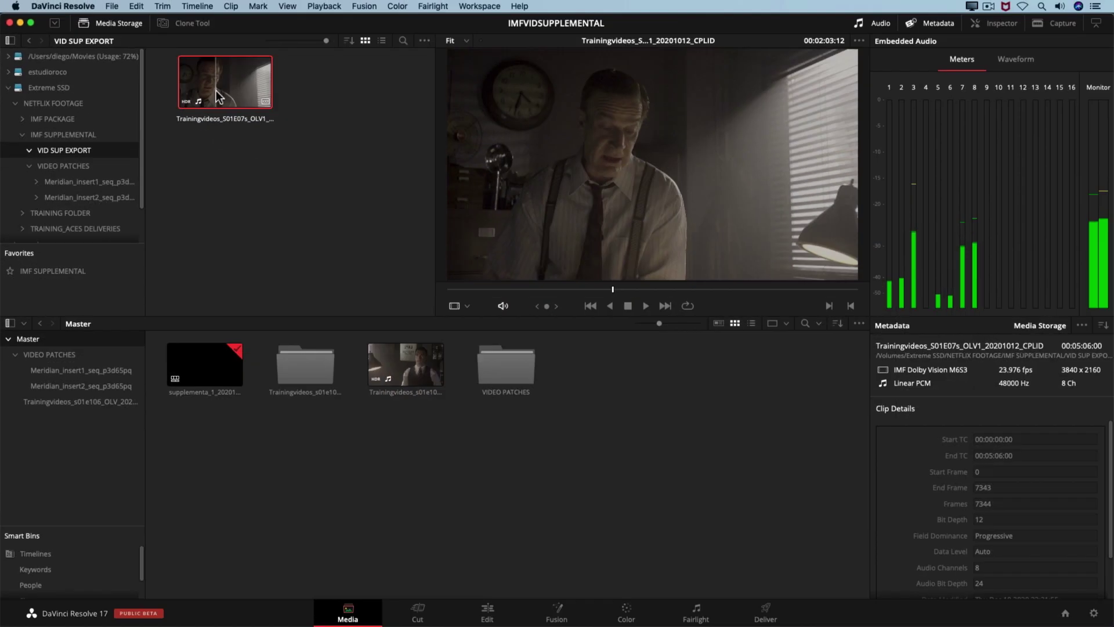
pyautogui.moveTo(317, 112)
pyautogui.mouseDown()
pyautogui.moveTo(571, 381)
pyautogui.moveTo(587, 381)
pyautogui.mouseUp()
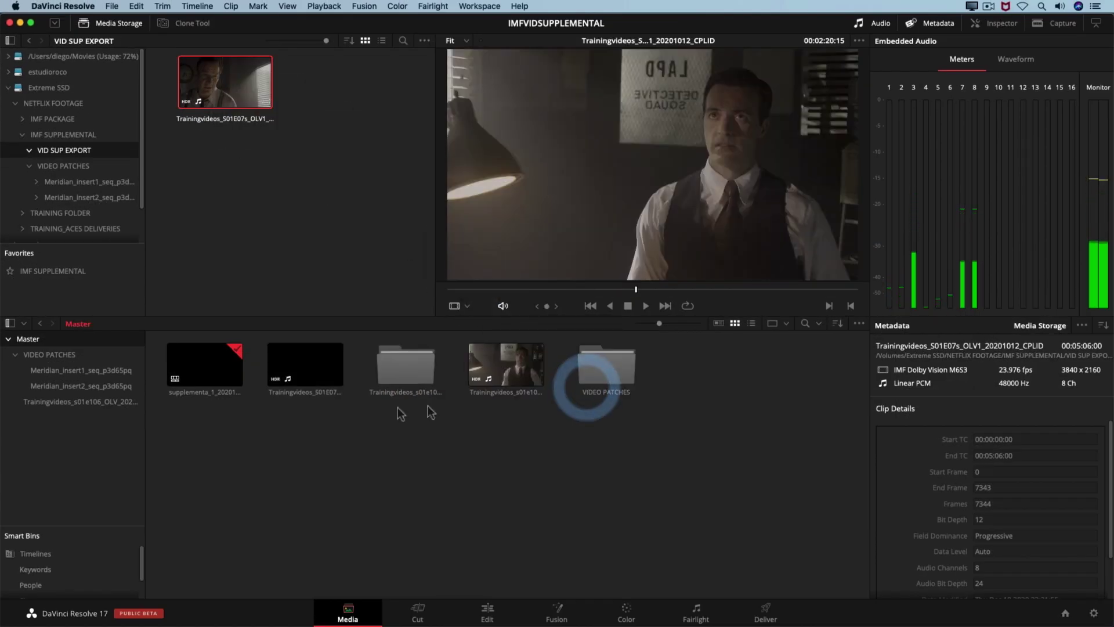
pyautogui.click(317, 371)
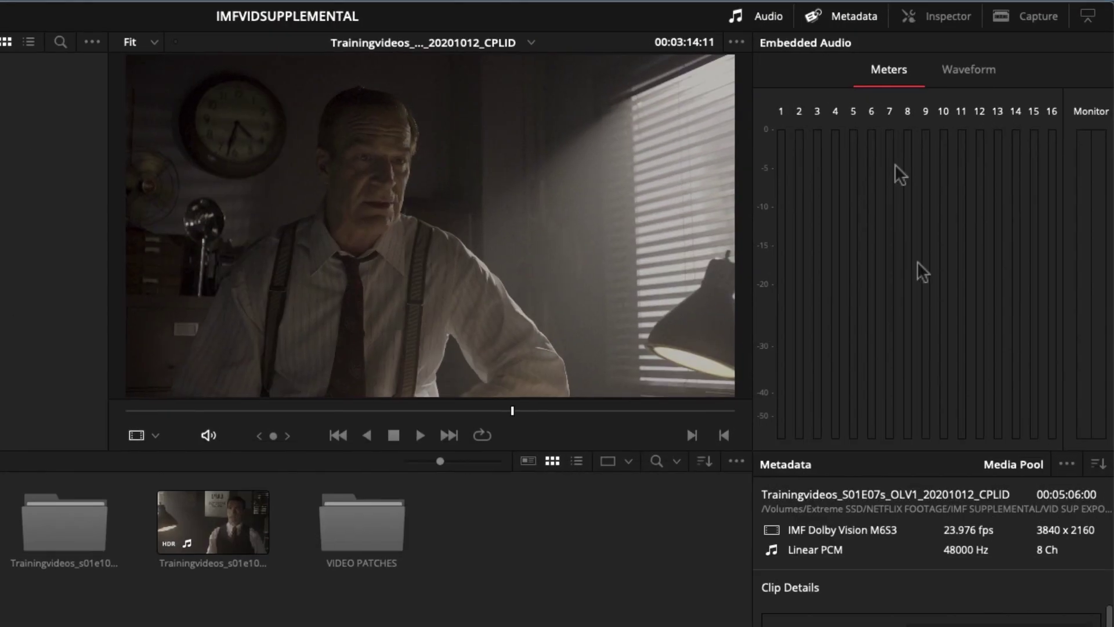
pyautogui.click(764, 14)
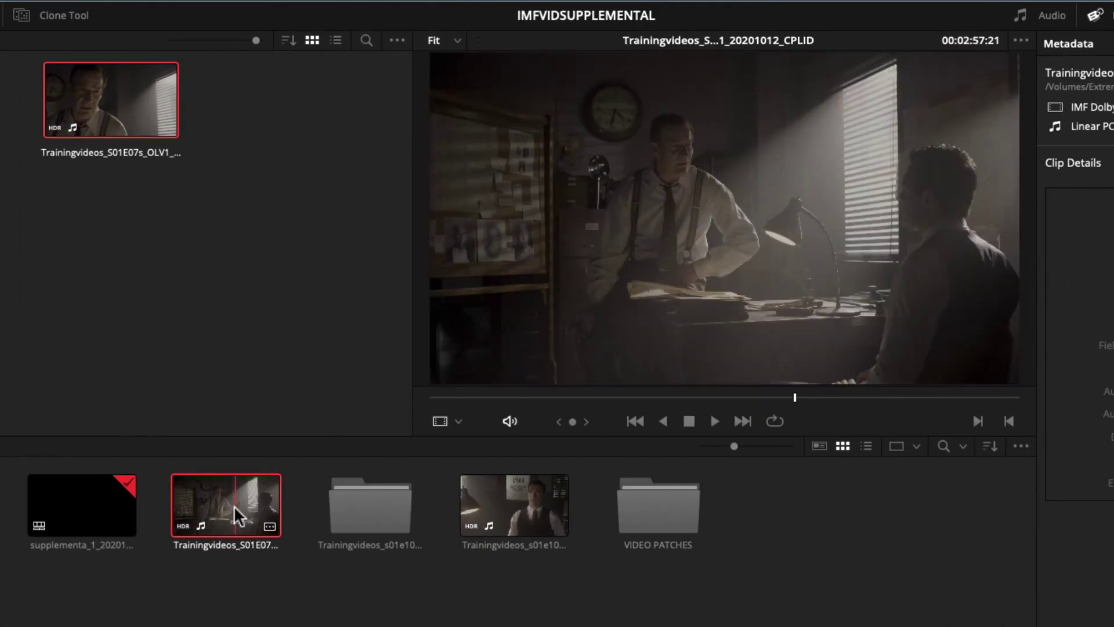
# Step: Create a timeline named QCVIDEOSUP from the package clip's composition playlist
pyautogui.rightClick(268, 440)
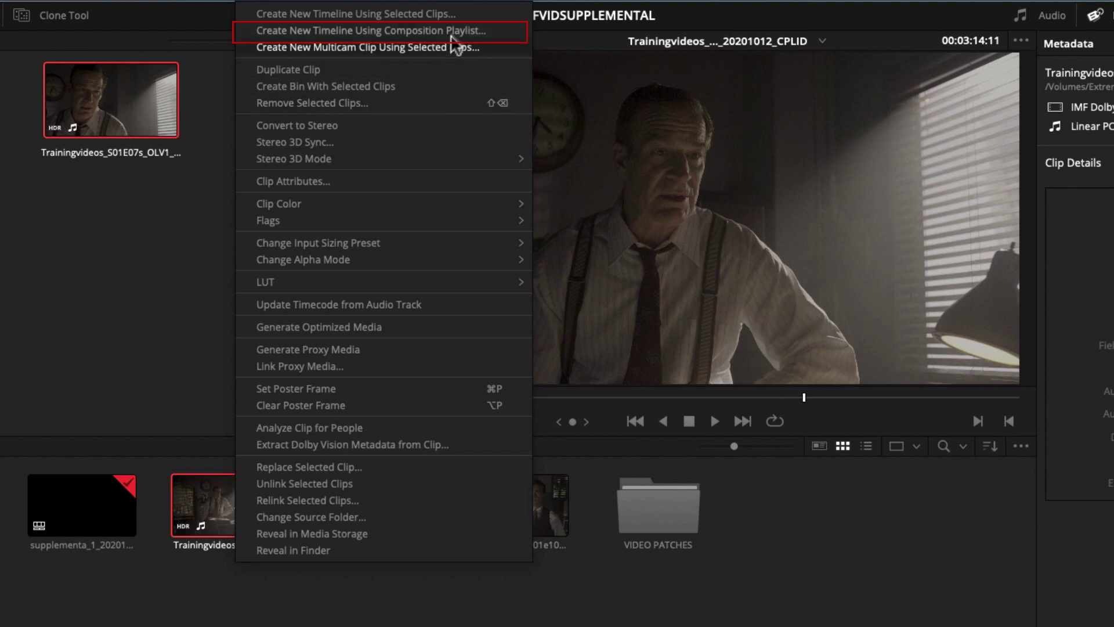
pyautogui.click(455, 29)
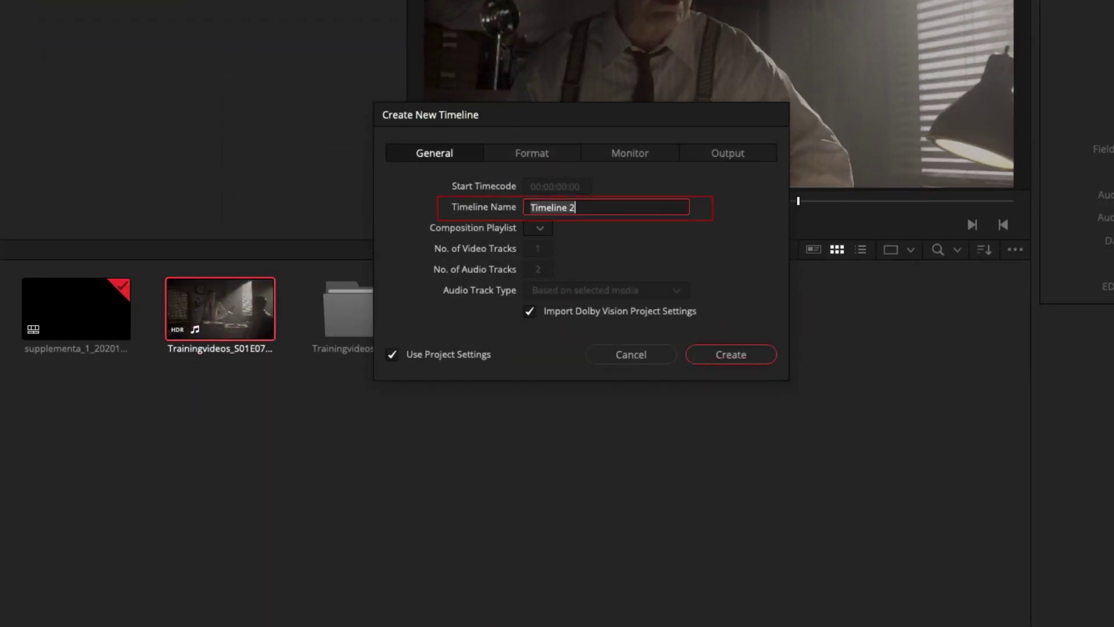
pyautogui.write('QCV')
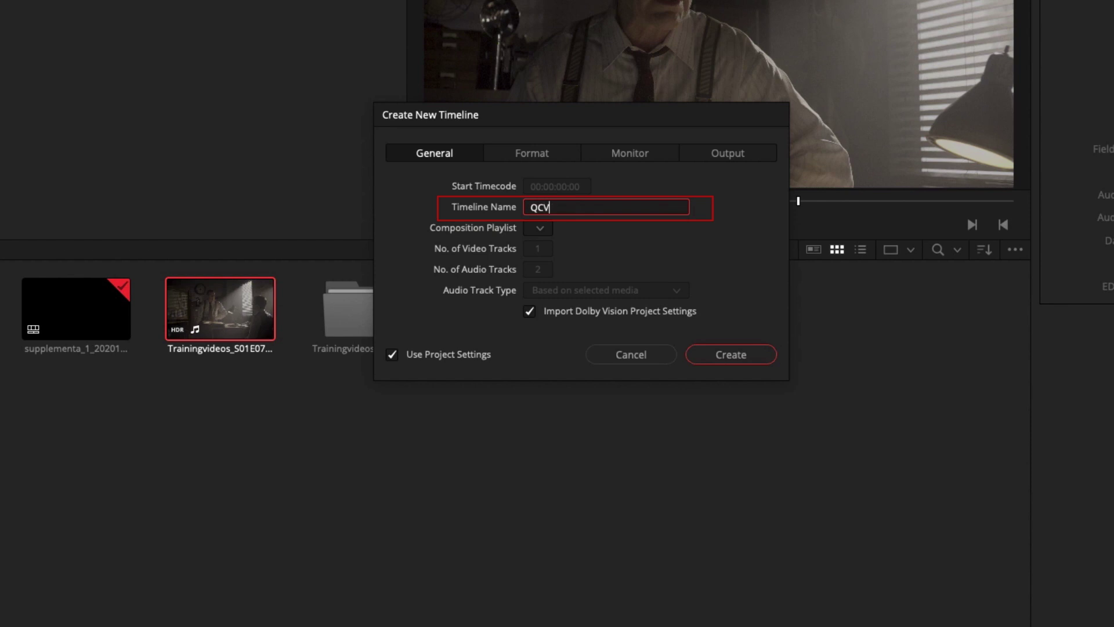
pyautogui.write('IDEOSUP')
pyautogui.click(722, 354)
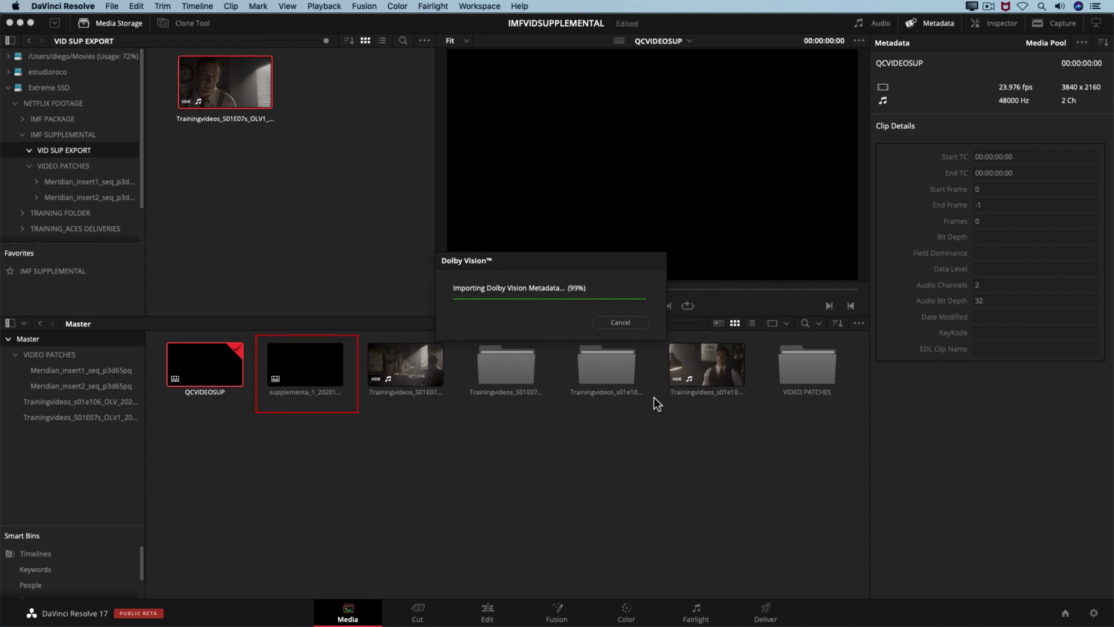
# Step: Open the CPLID bin, preview the car and office scene clips, and show them in List View
pyautogui.click(319, 371)
pyautogui.click(91, 418)
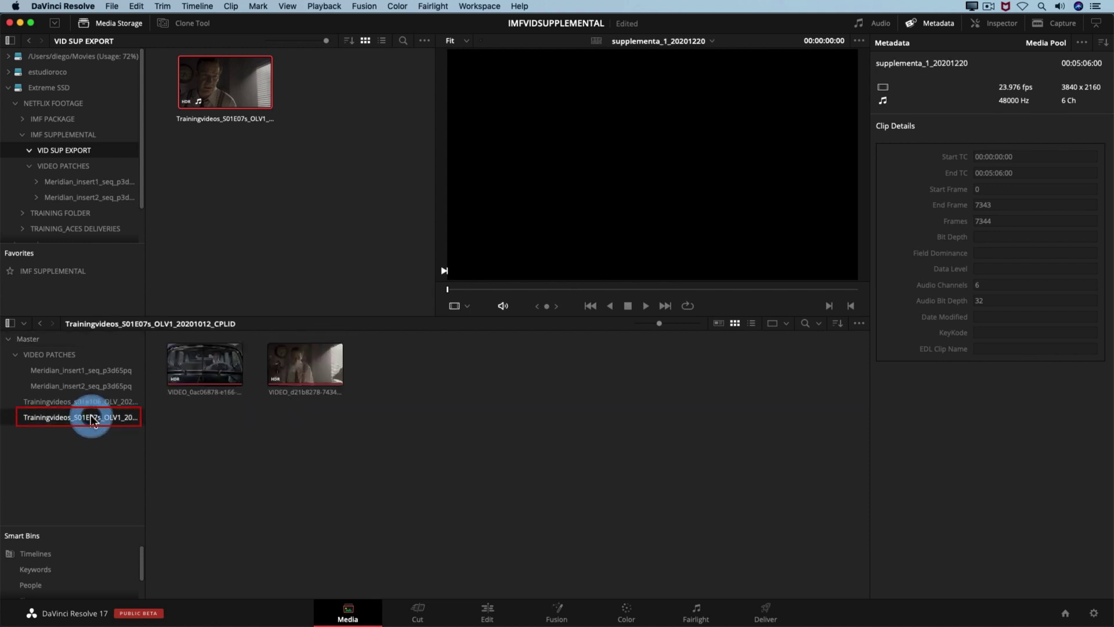
pyautogui.click(201, 365)
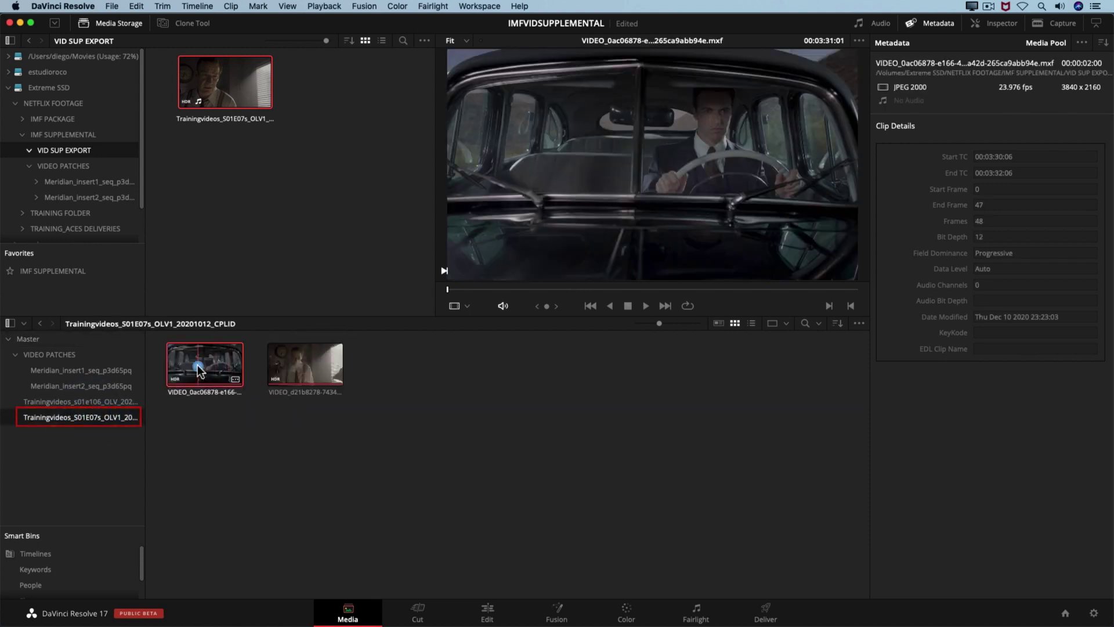
pyautogui.click(290, 368)
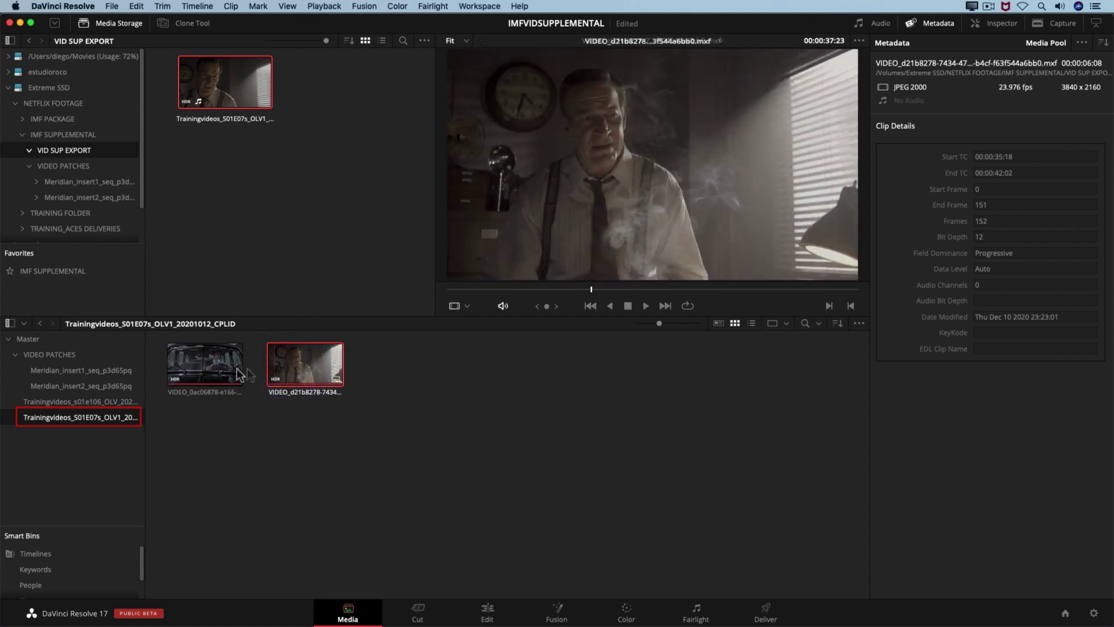
pyautogui.click(201, 363)
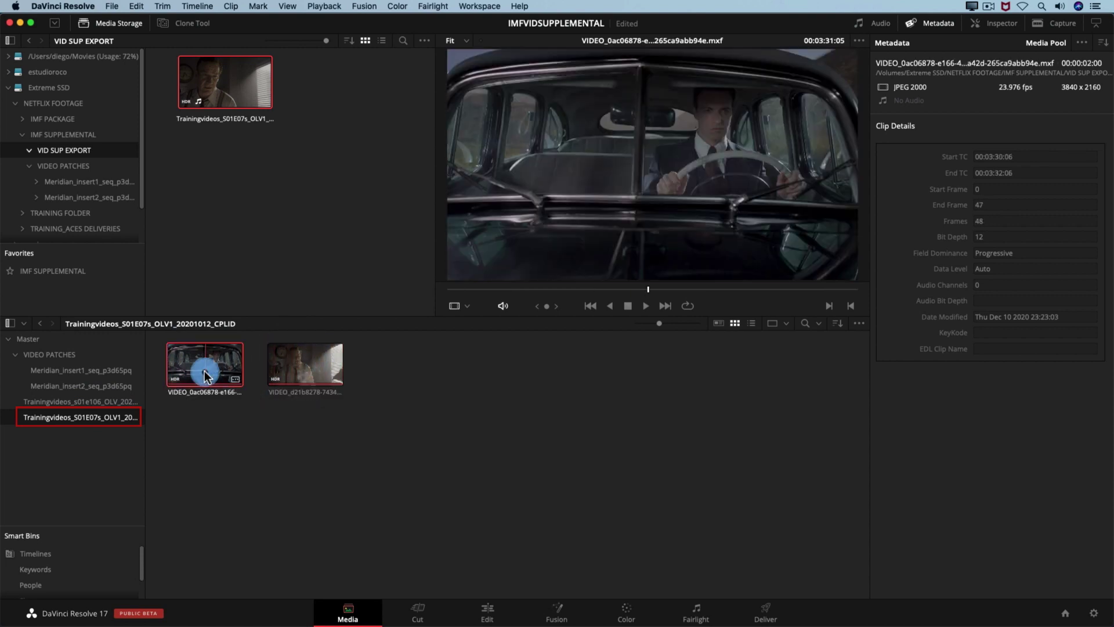
pyautogui.click(290, 374)
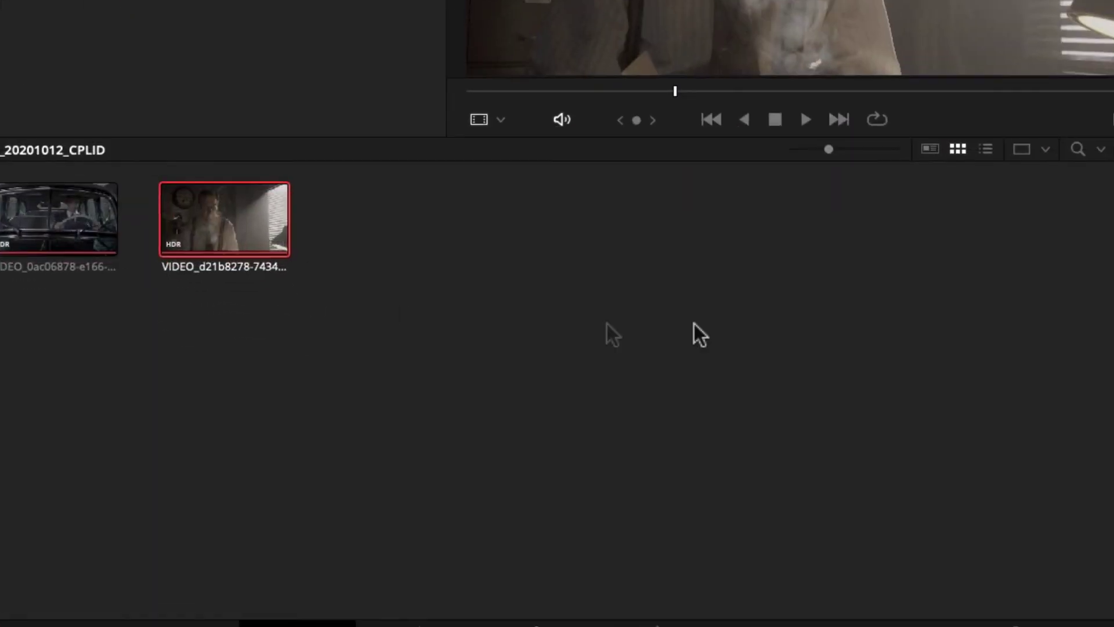
pyautogui.click(986, 151)
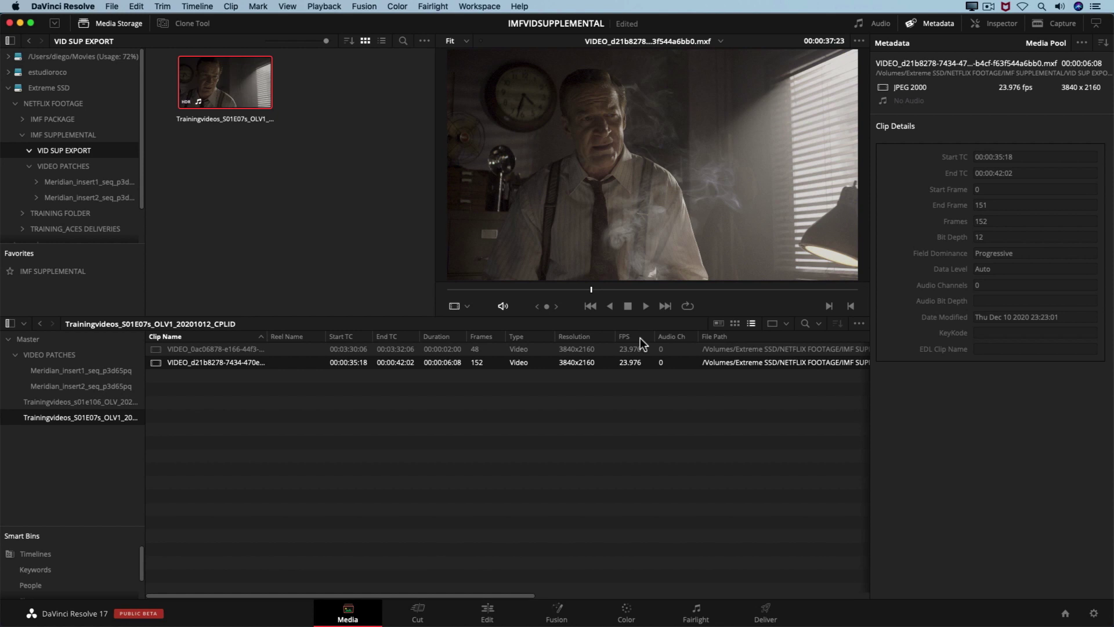
# Step: Load the saved 'qc' column layout showing resolution, audio channels, codec, colour space and bit depth
pyautogui.rightClick(639, 338)
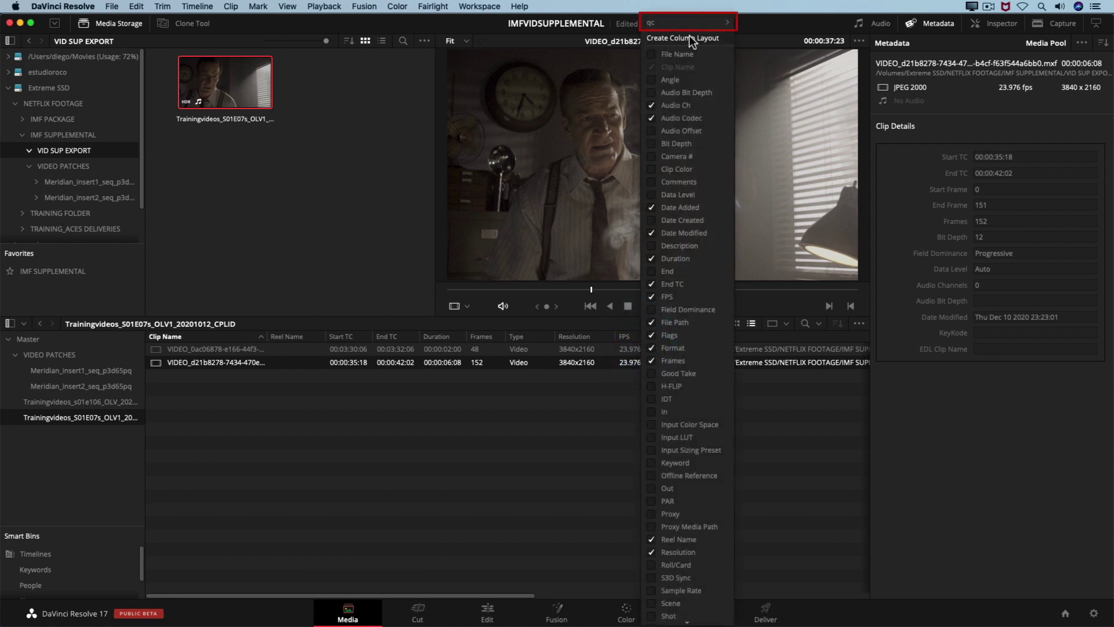
pyautogui.moveTo(693, 26)
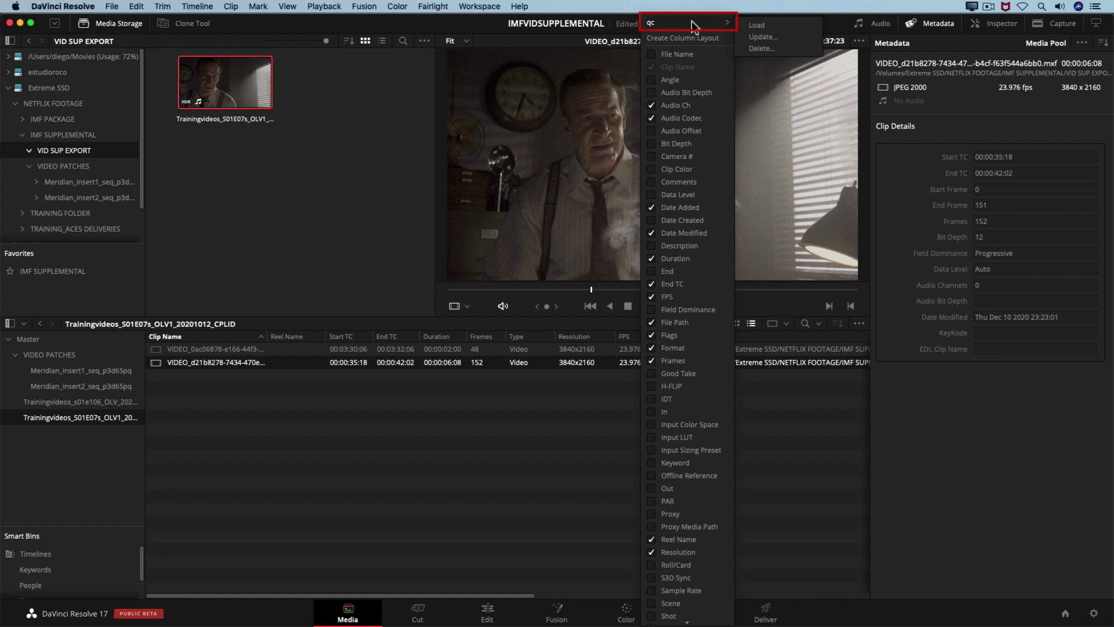
pyautogui.click(757, 27)
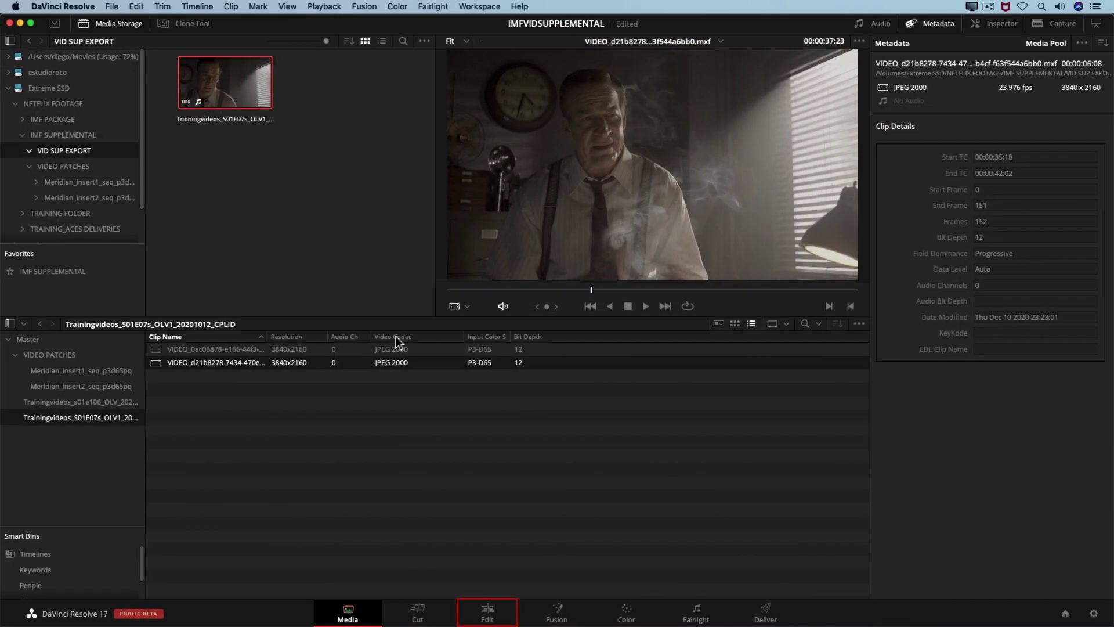
# Step: On the Edit page, play the QCVIDEOSUP timeline from about 00:00:19
pyautogui.click(503, 617)
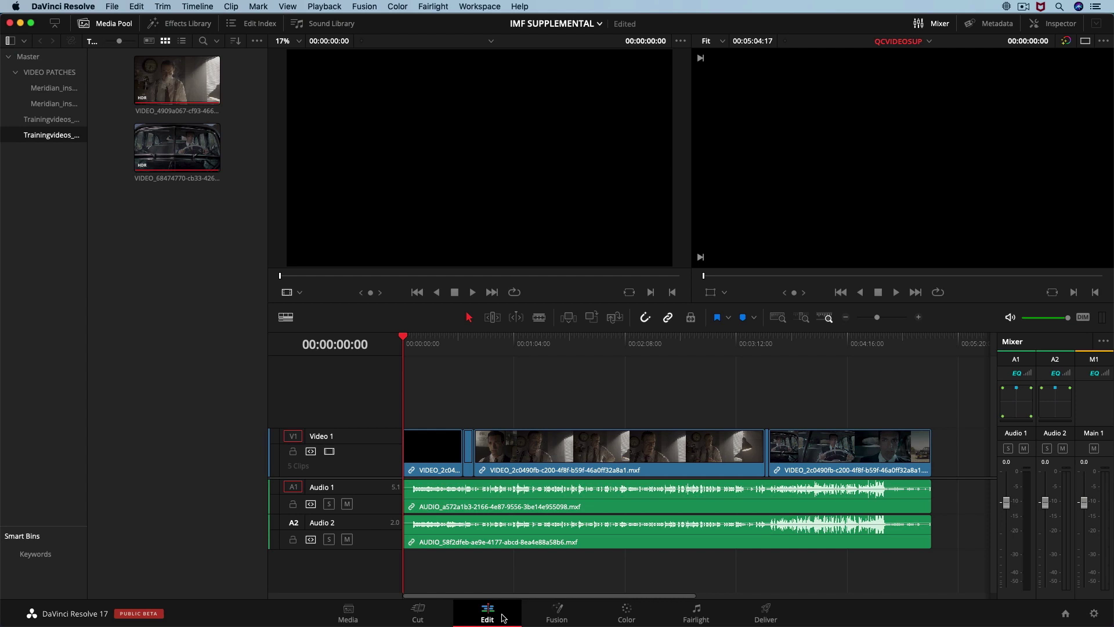
pyautogui.click(438, 343)
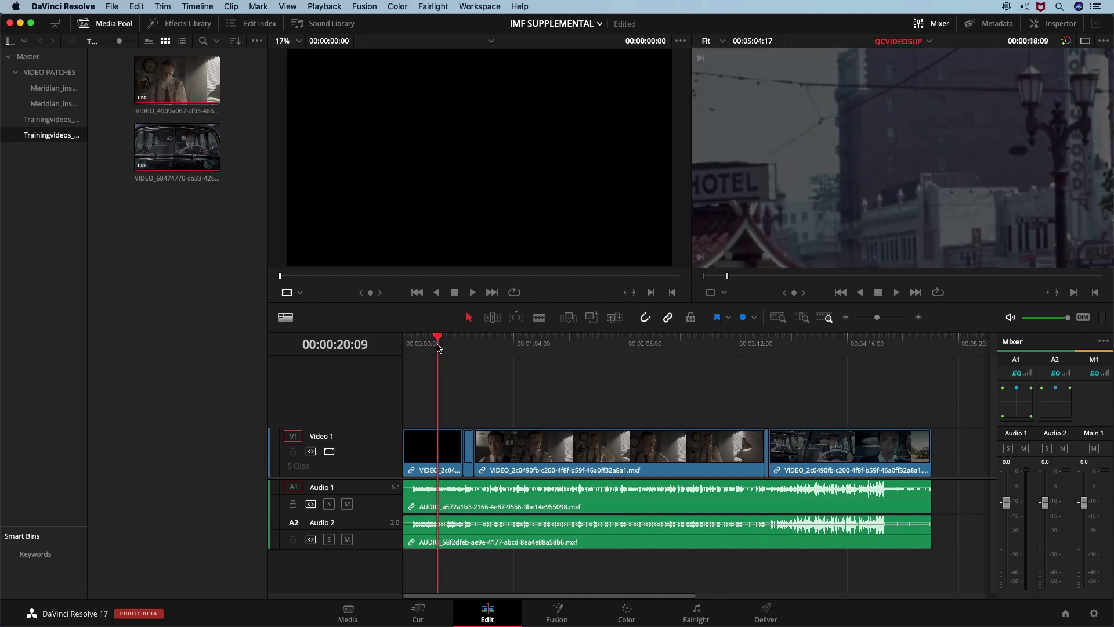
pyautogui.click(436, 344)
pyautogui.press('space')
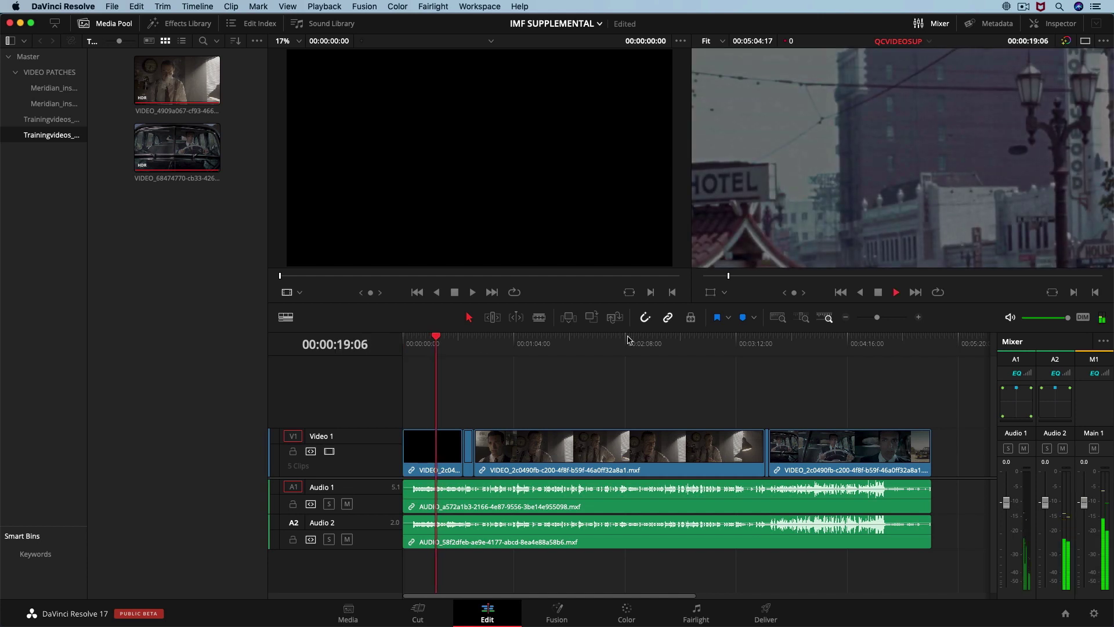
# Step: Check frames near 00:04:27, 00:03:29 and 00:00:34, then show the package folder in Finder
pyautogui.click(872, 352)
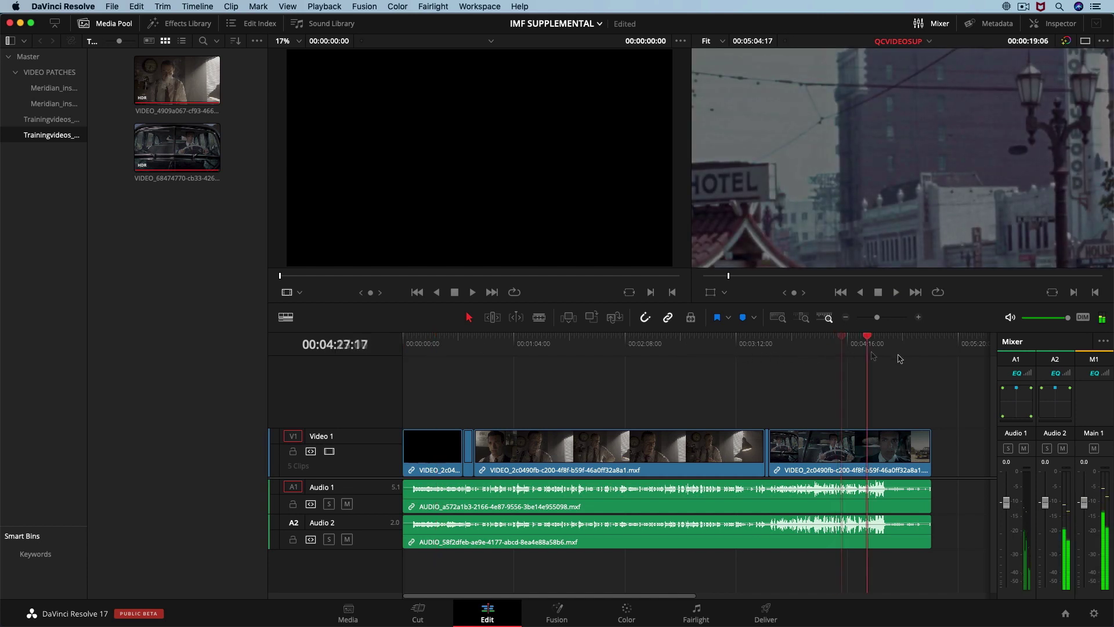
pyautogui.moveTo(900, 358); pyautogui.dragTo(867, 361)
pyautogui.click(764, 357)
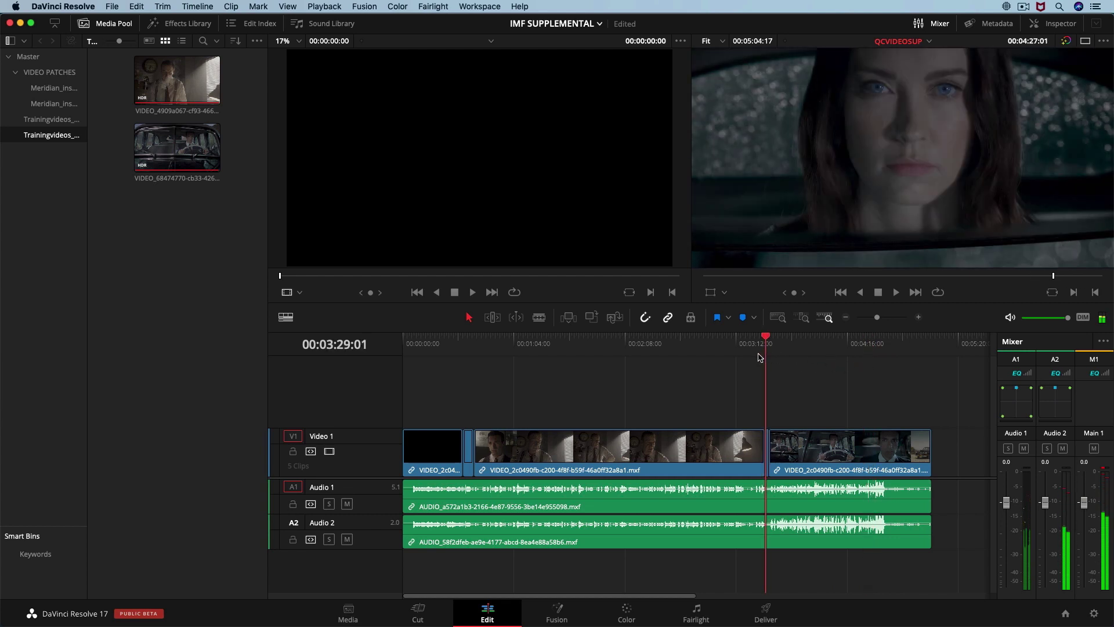
pyautogui.moveTo(477, 350); pyautogui.dragTo(462, 353)
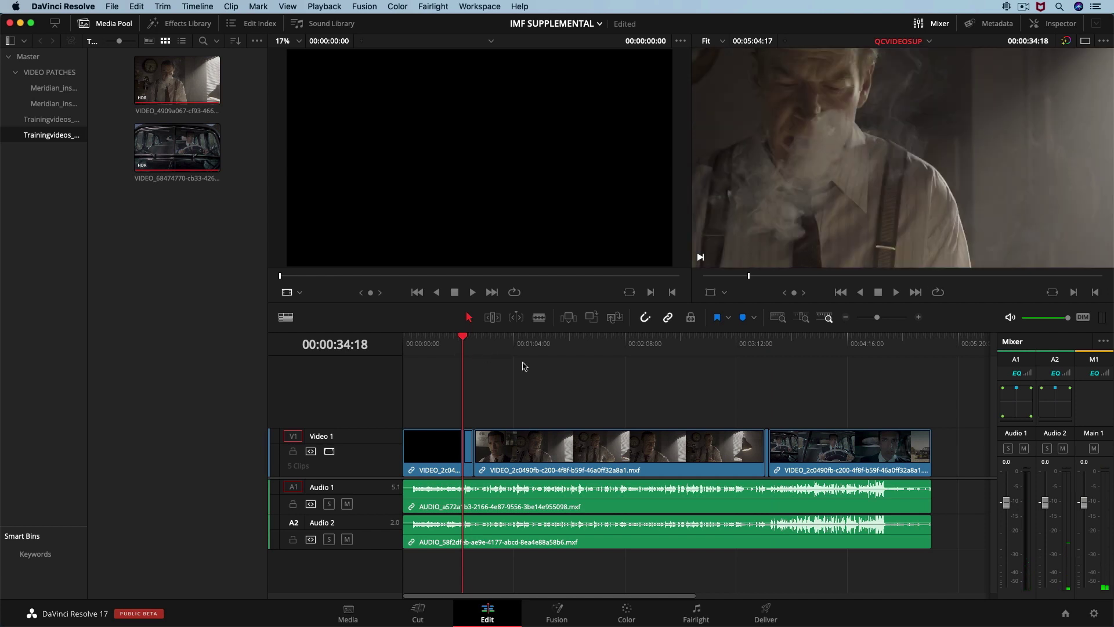
pyautogui.press('super+Tab')
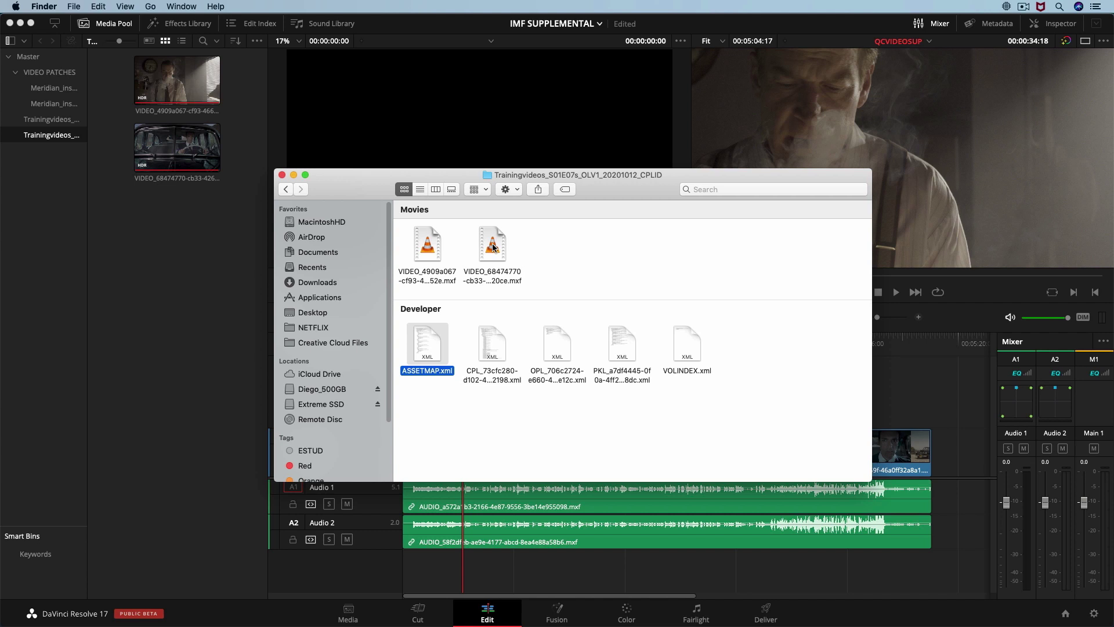
# Step: Select the first VIDEO .mxf file in the Movies group of the CPL folder
pyautogui.click(435, 246)
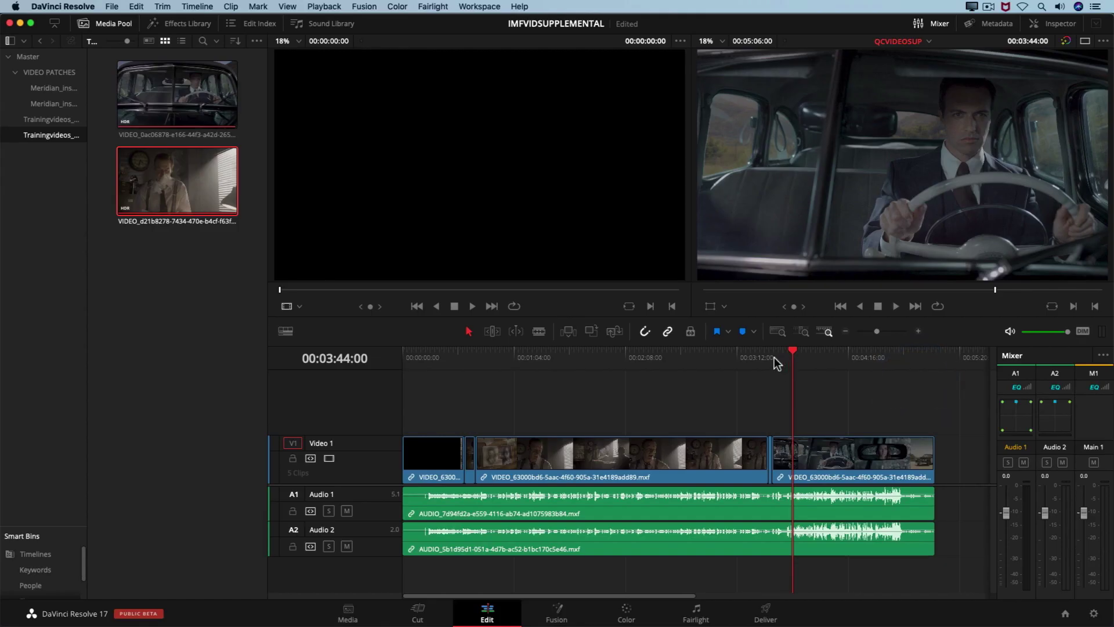
pyautogui.press('space')
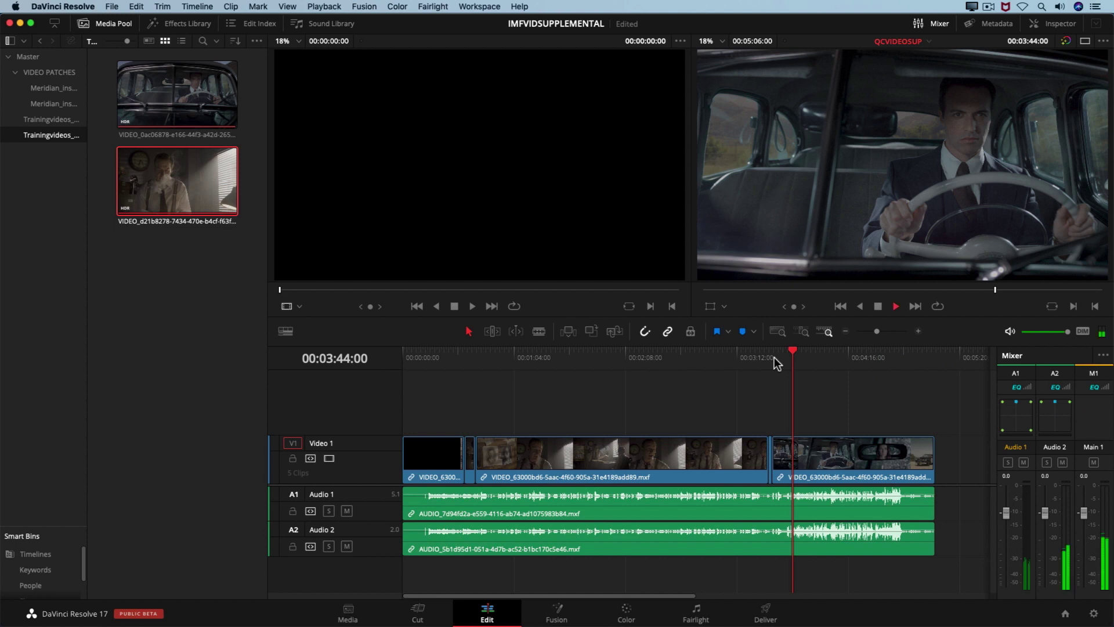